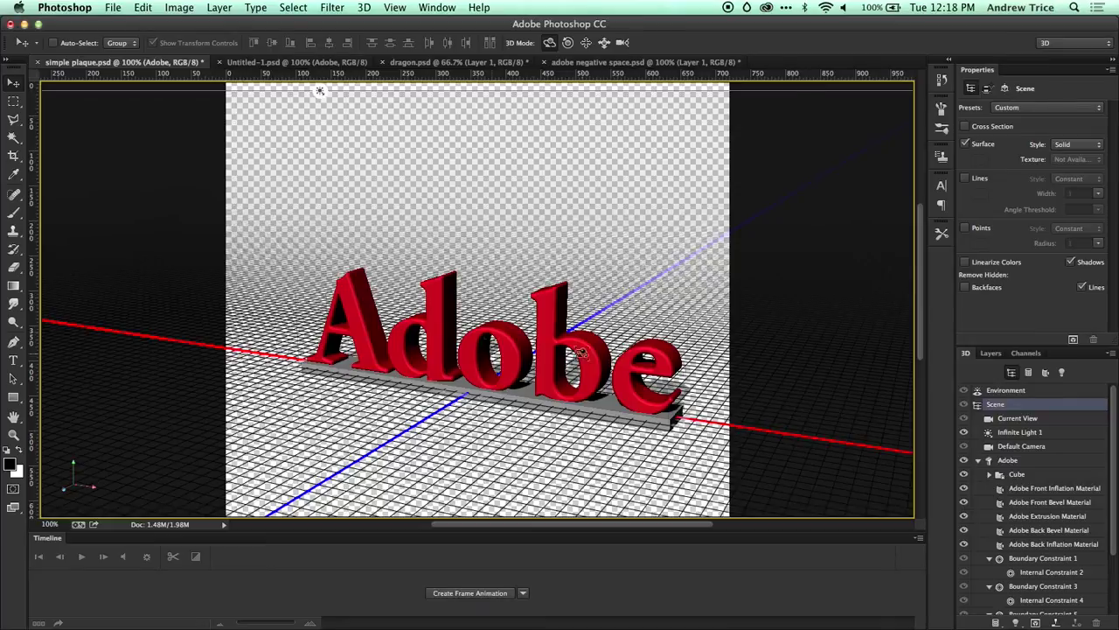
Switch to Untitled-1.psd and create a 3D extrusion from the Adobe text layer.
drag(507, 252, 462, 274)
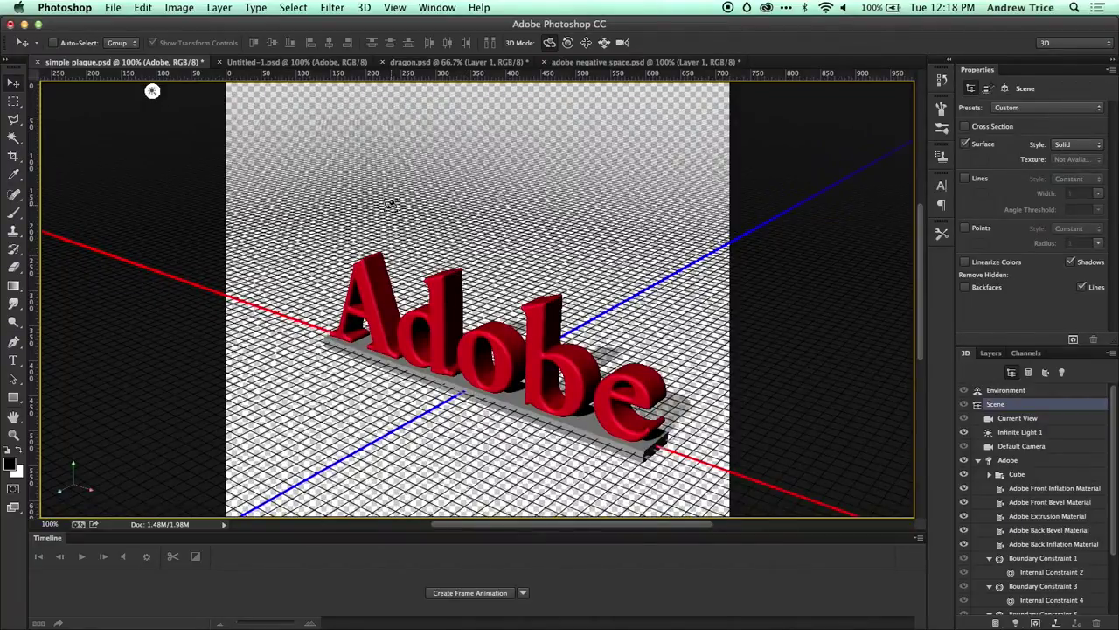
click(297, 63)
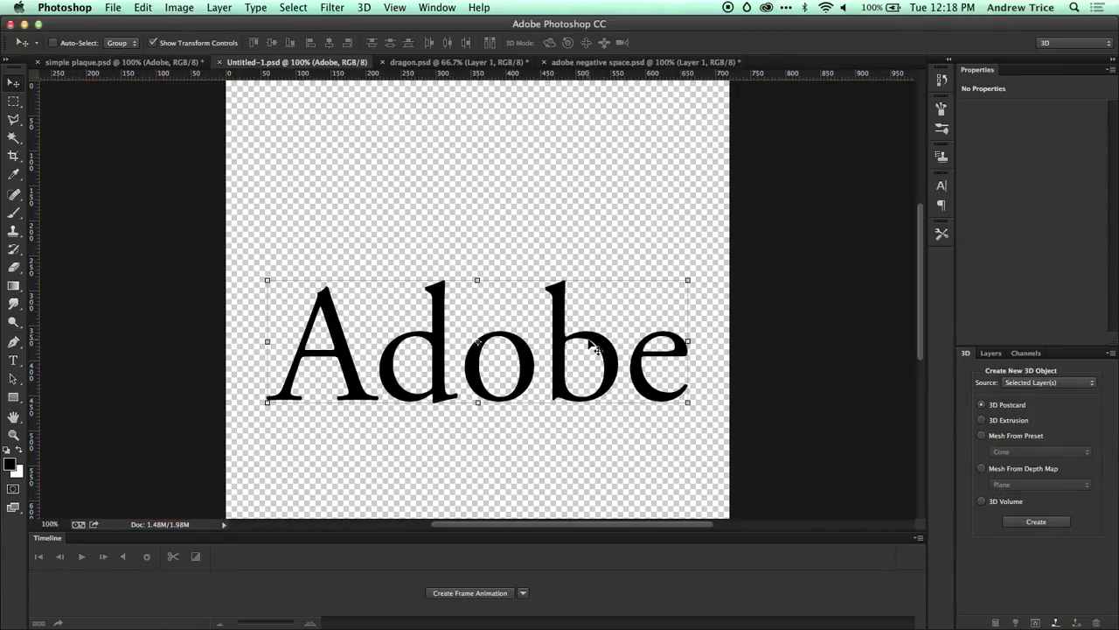
click(365, 7)
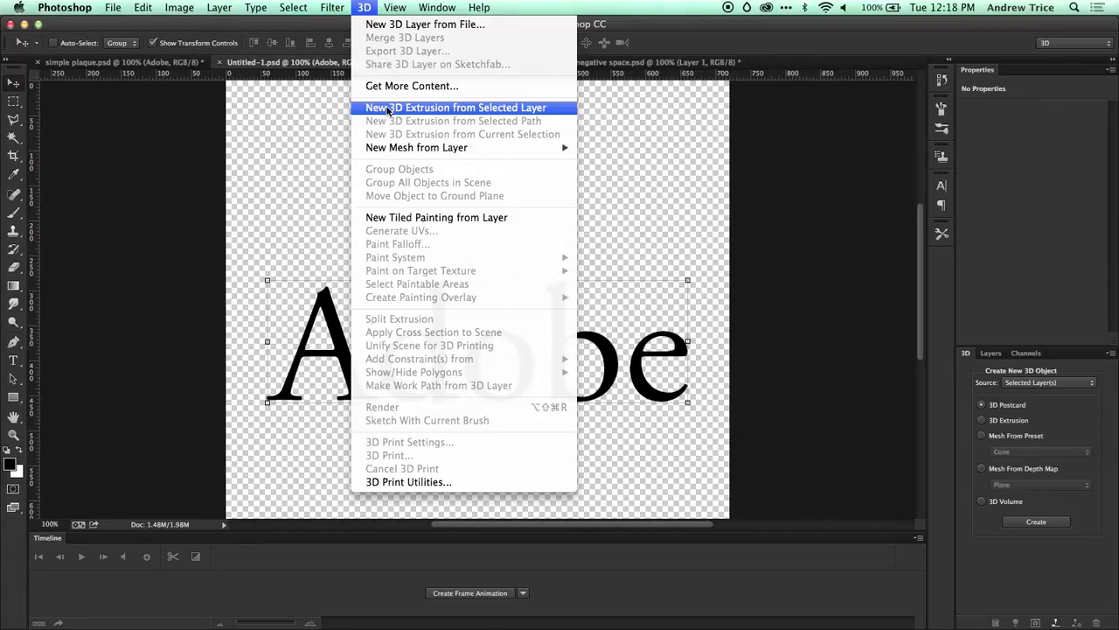
click(387, 107)
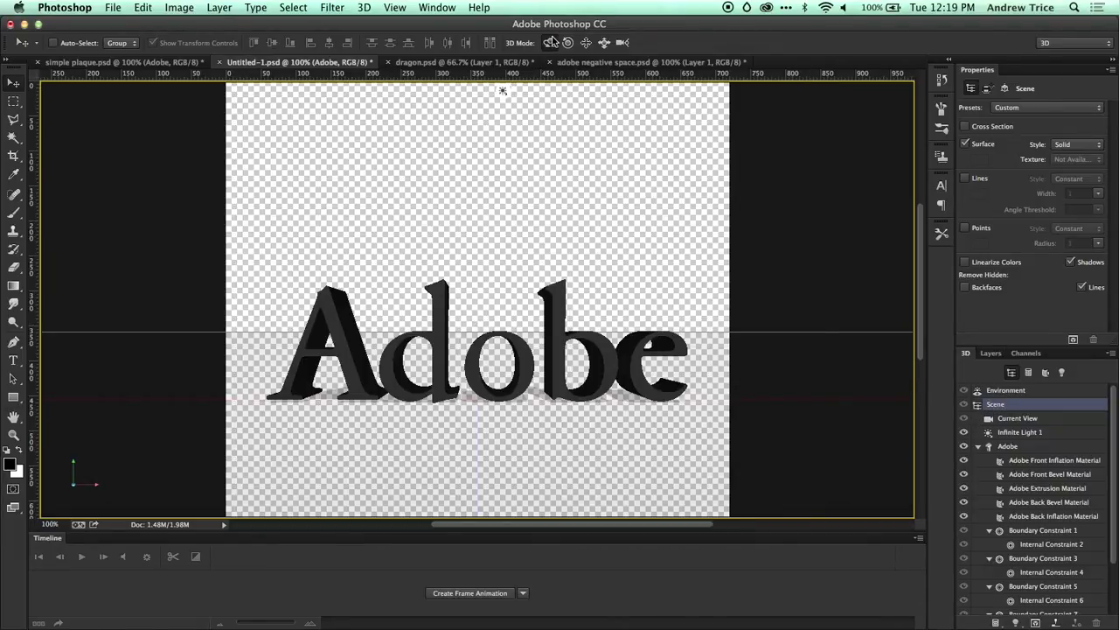
mouse_move(650, 239)
mouse_down()
mouse_move(570, 298)
mouse_move(695, 236)
mouse_move(692, 211)
mouse_move(578, 275)
mouse_move(651, 235)
mouse_up()
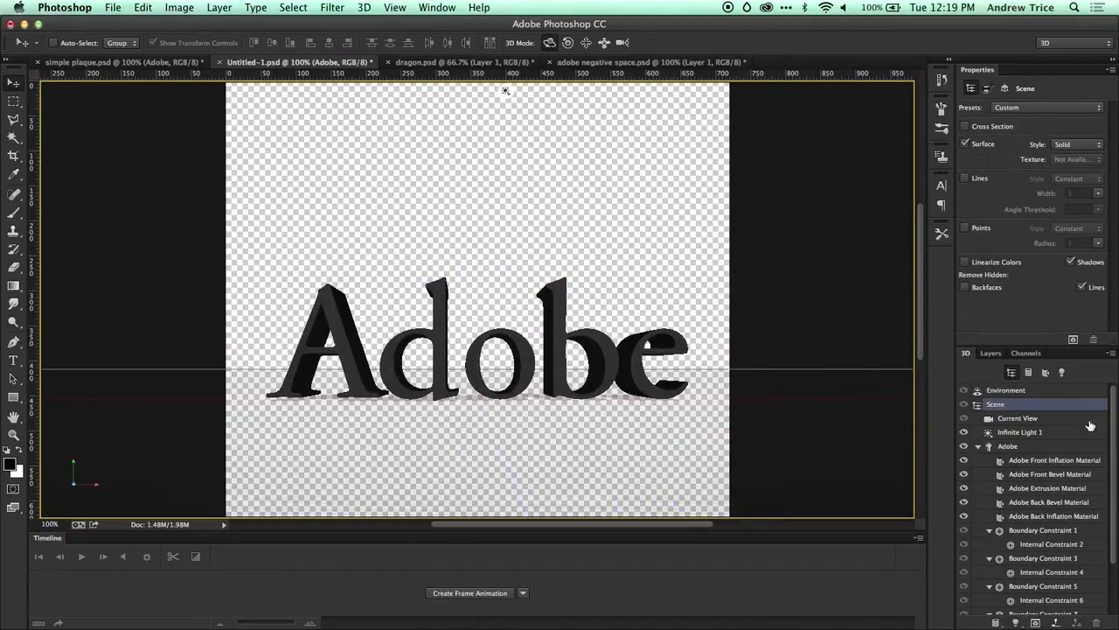
Add a cube to the 3D scene, using a scene size of 100 × 100 × 100 millimeters.
click(1006, 447)
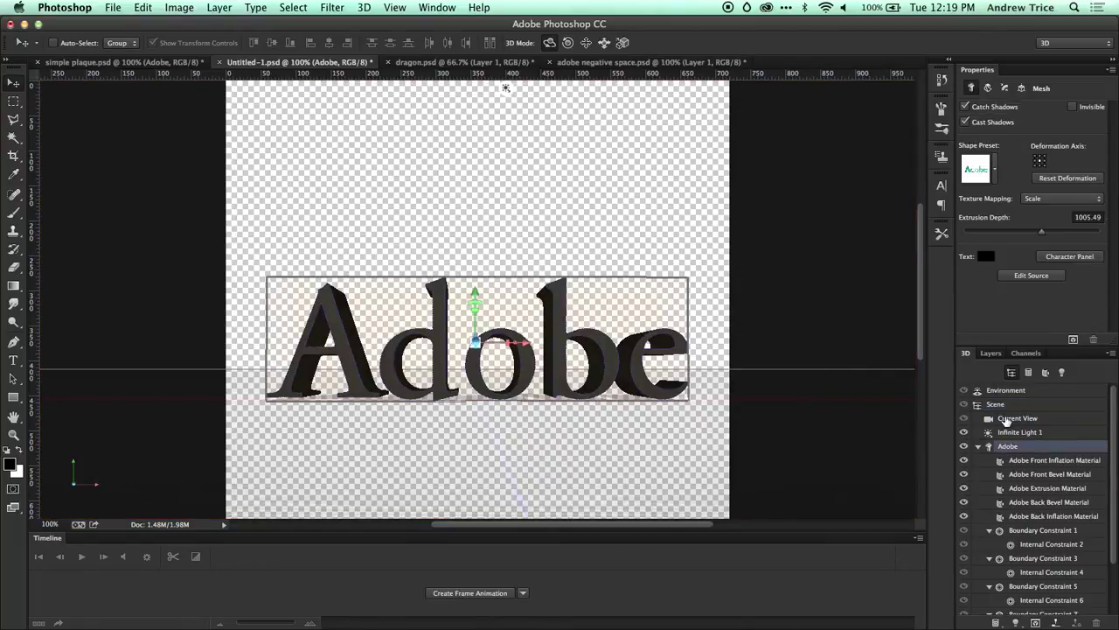
click(1006, 419)
click(998, 405)
right_click(1000, 405)
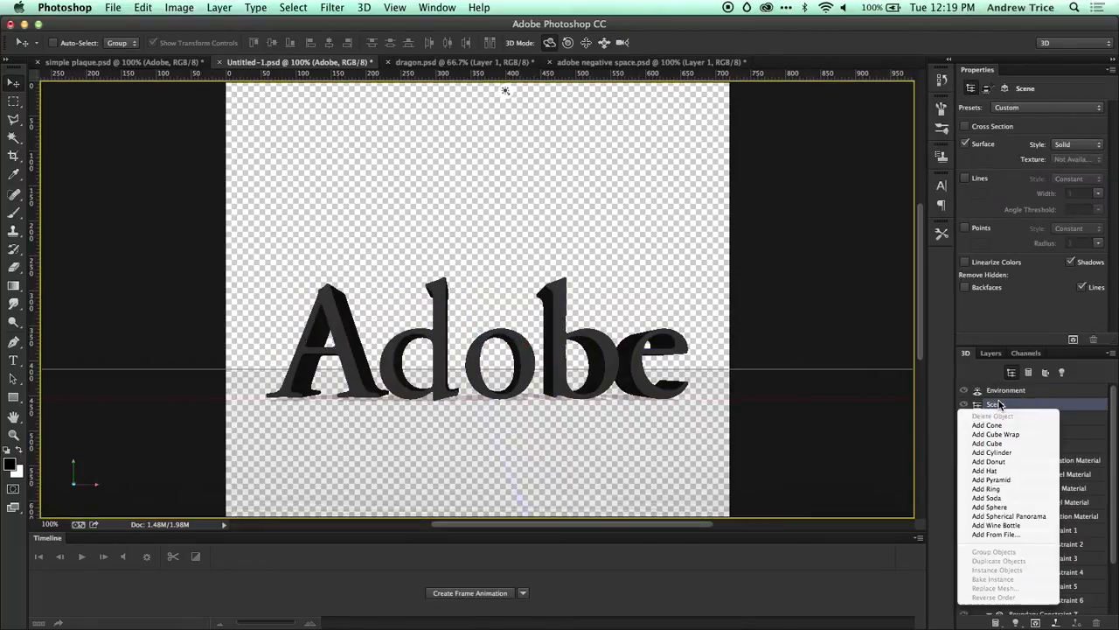
click(1018, 446)
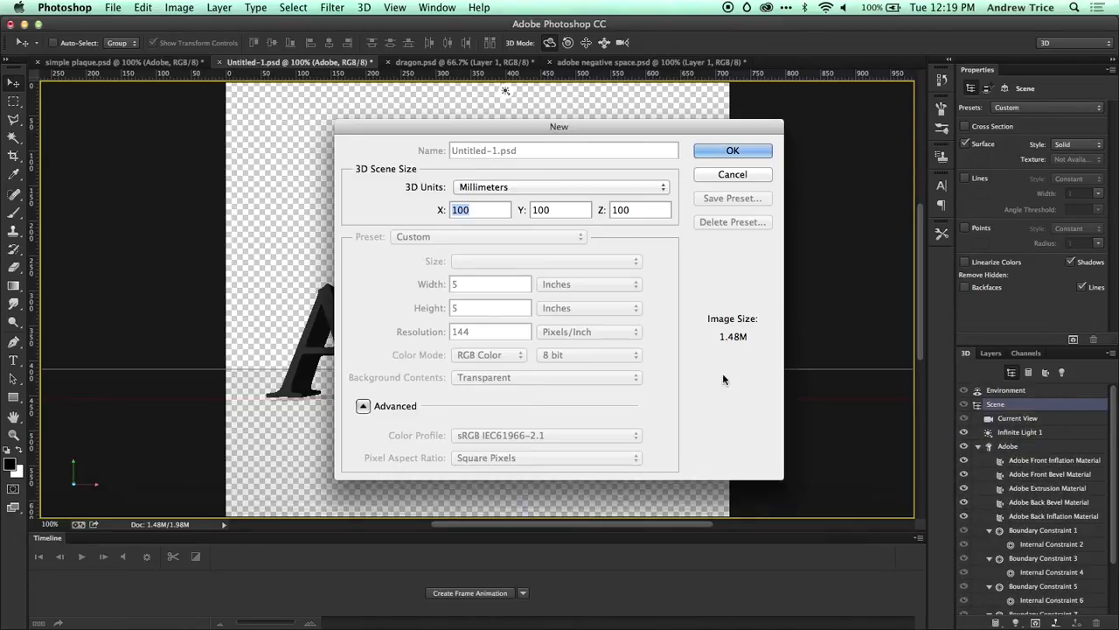
click(729, 150)
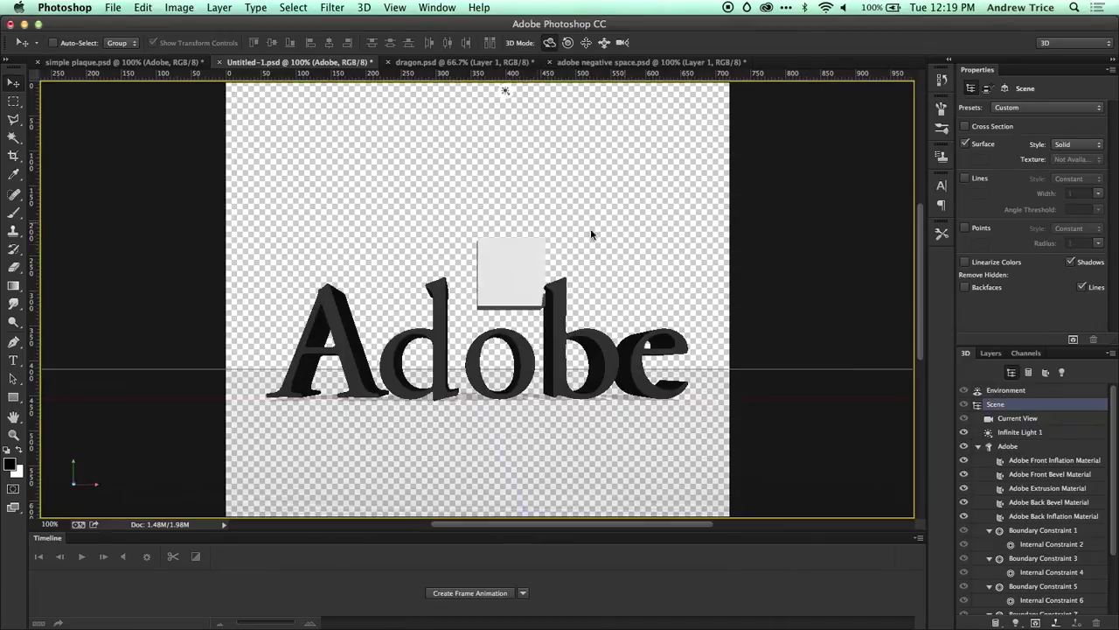
Select the new cube in the scene and move it down below the Adobe letters.
click(586, 42)
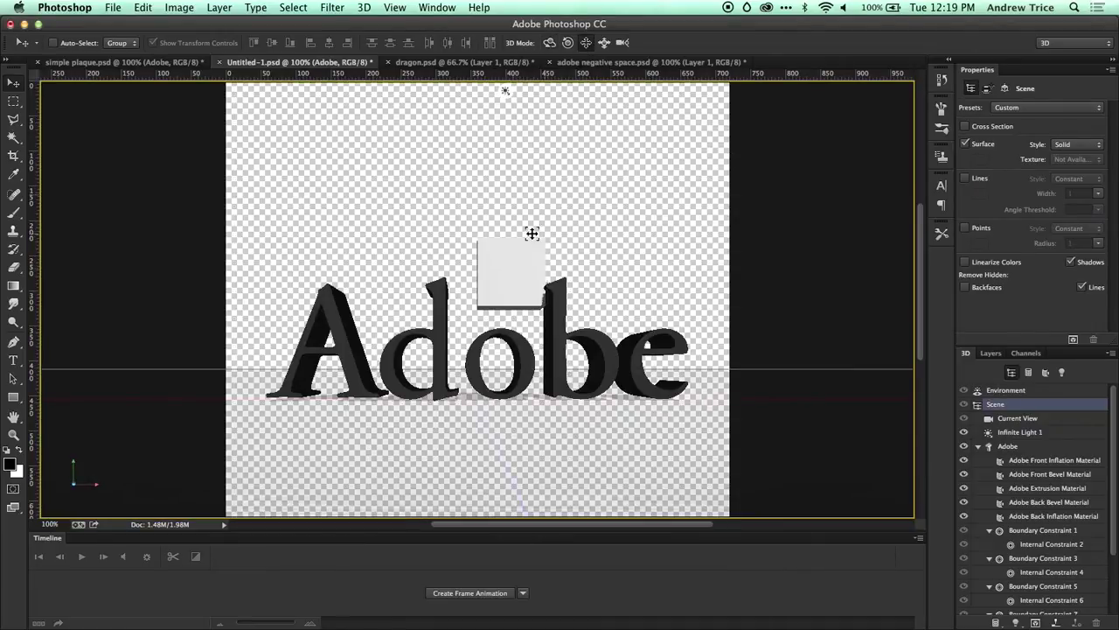
mouse_move(512, 263)
mouse_down()
mouse_move(504, 287)
mouse_move(519, 268)
mouse_up()
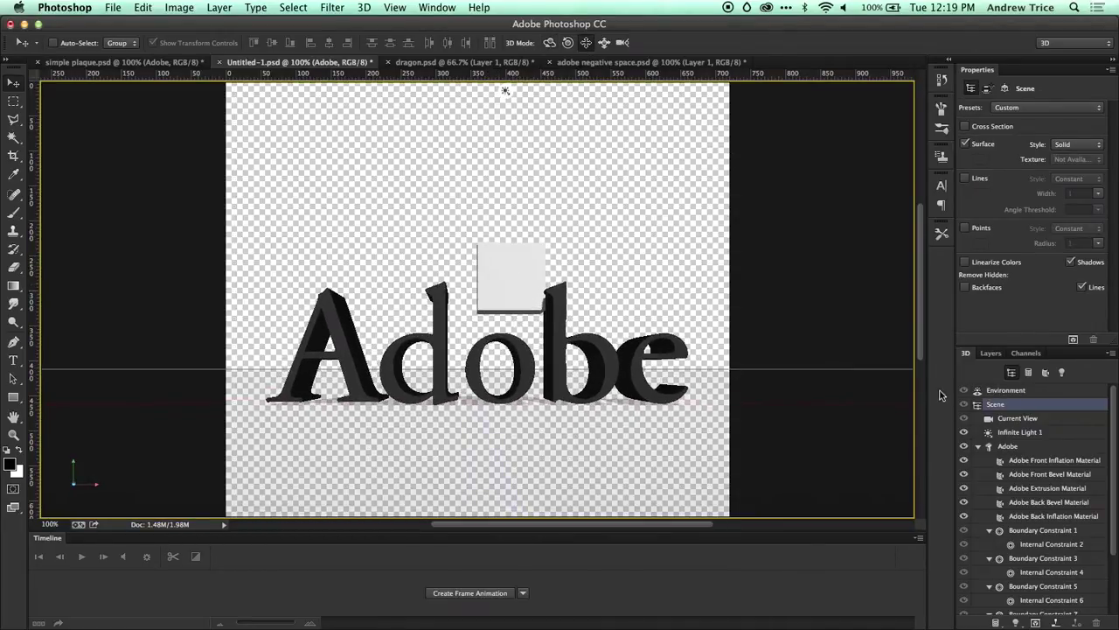
click(980, 447)
click(1019, 473)
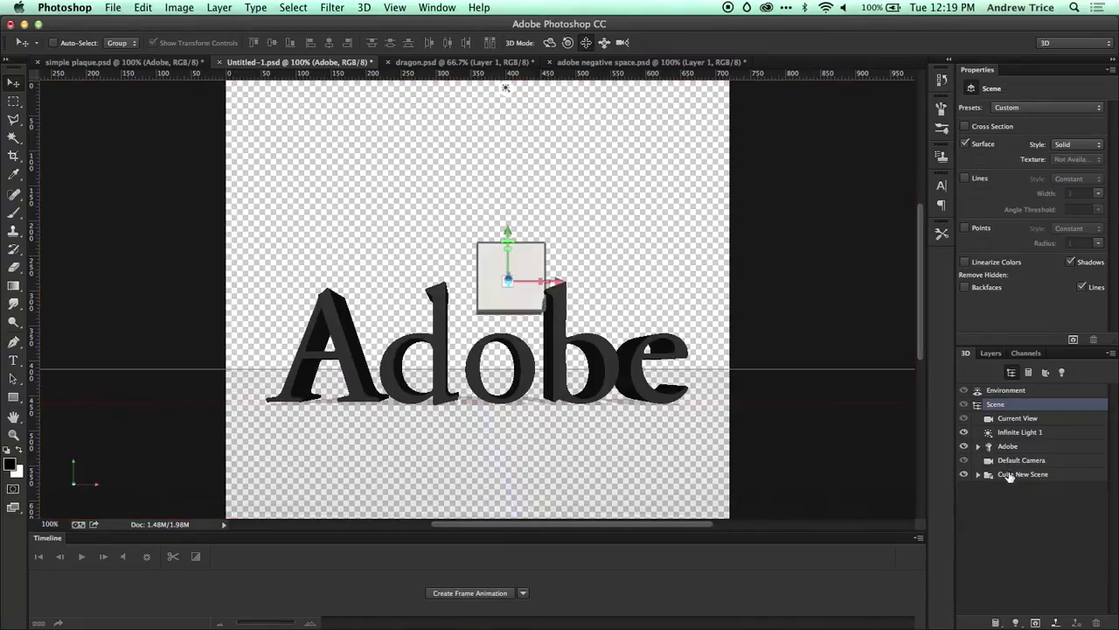
drag(580, 207, 531, 358)
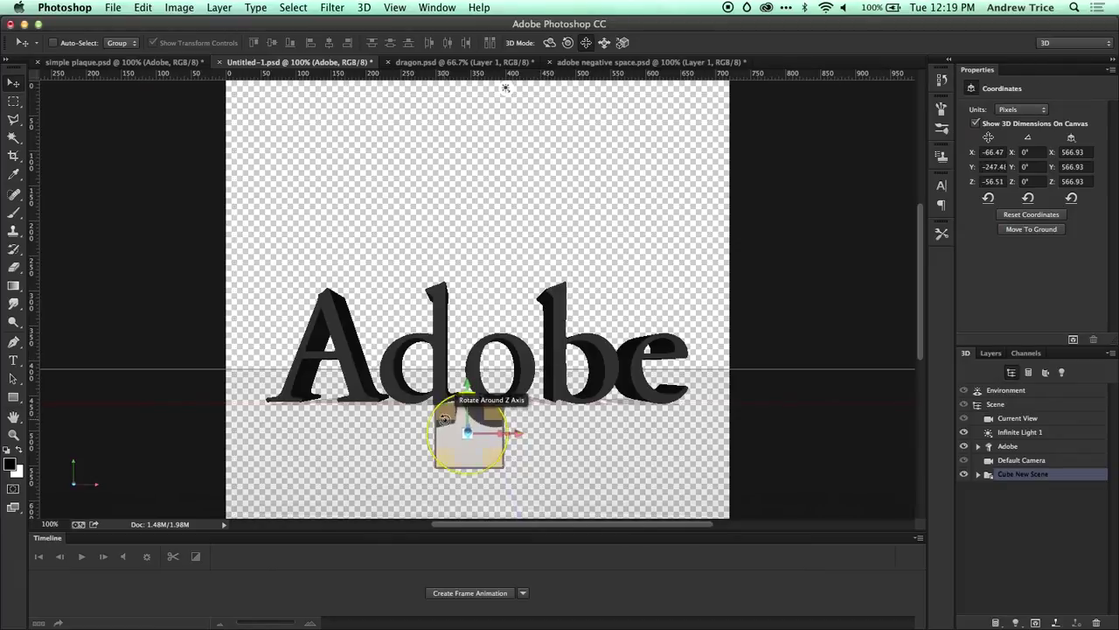
Flatten the cube to a height of about 179 px and raise it to sit against the underside of the letters.
drag(469, 404, 464, 450)
drag(469, 398, 467, 450)
drag(467, 399, 466, 438)
click(585, 44)
drag(580, 300, 571, 277)
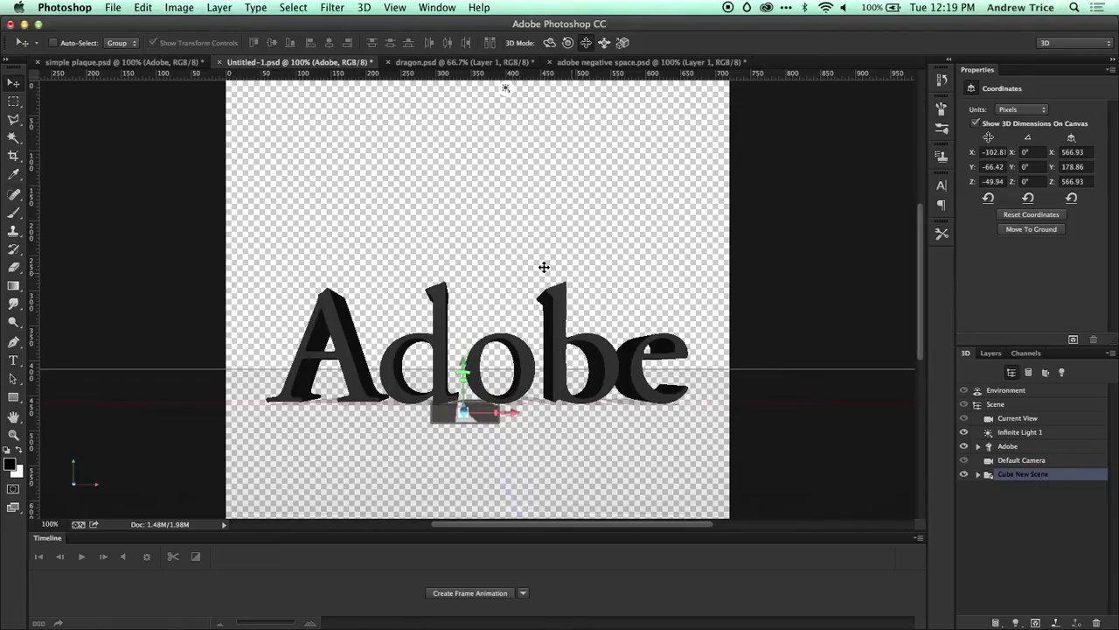
Working from a side view, scale the cube's depth to about 1315 px and center it beneath the letters.
click(550, 43)
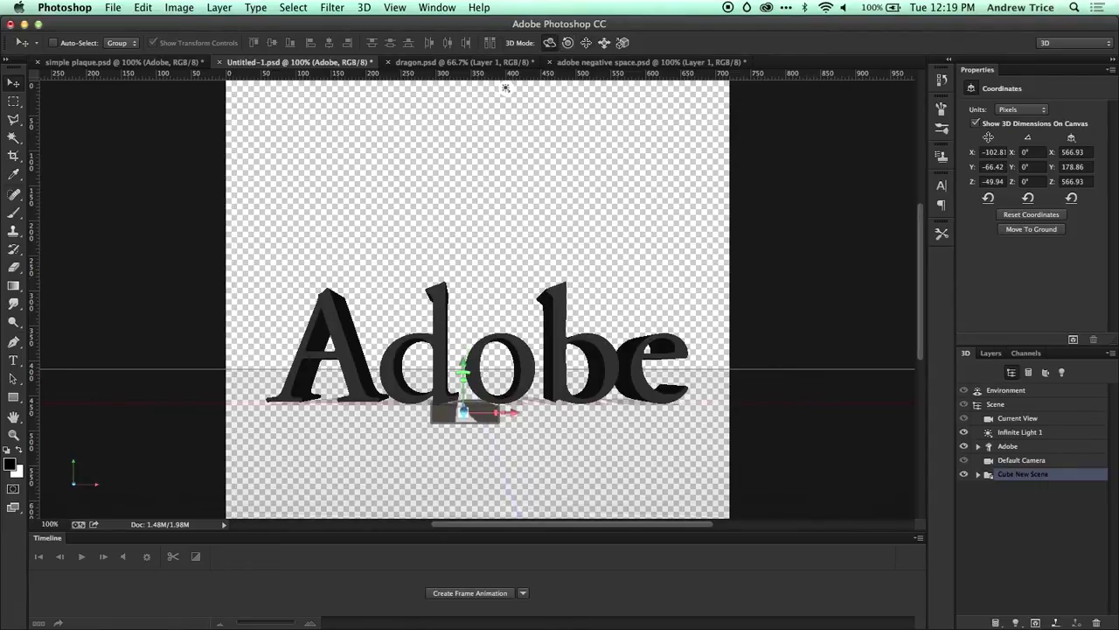
click(1003, 406)
drag(714, 279, 411, 320)
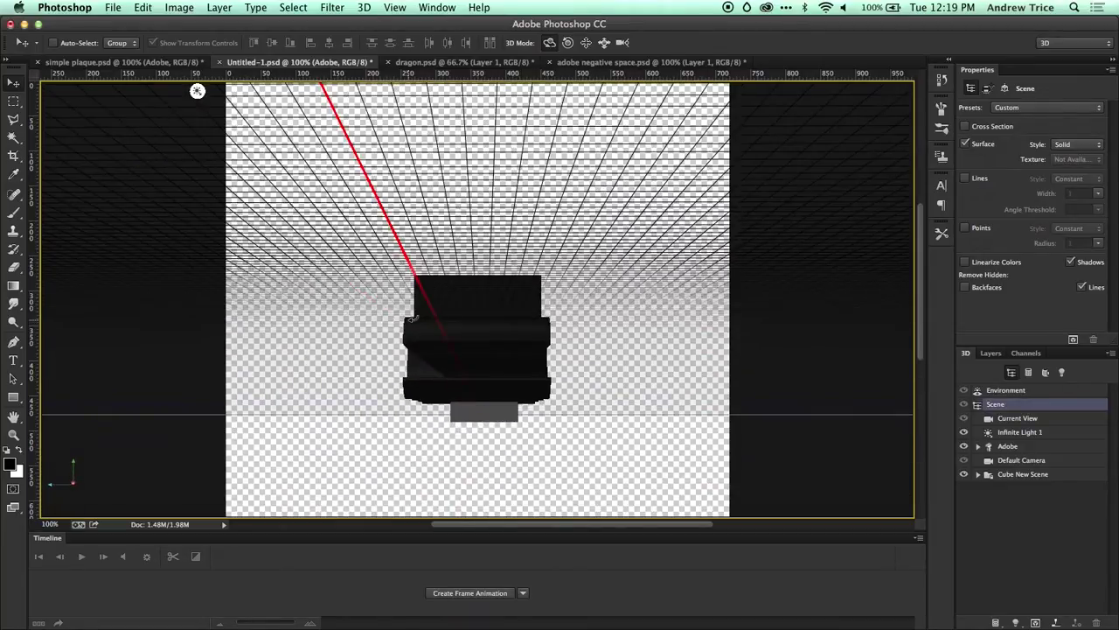
click(1023, 474)
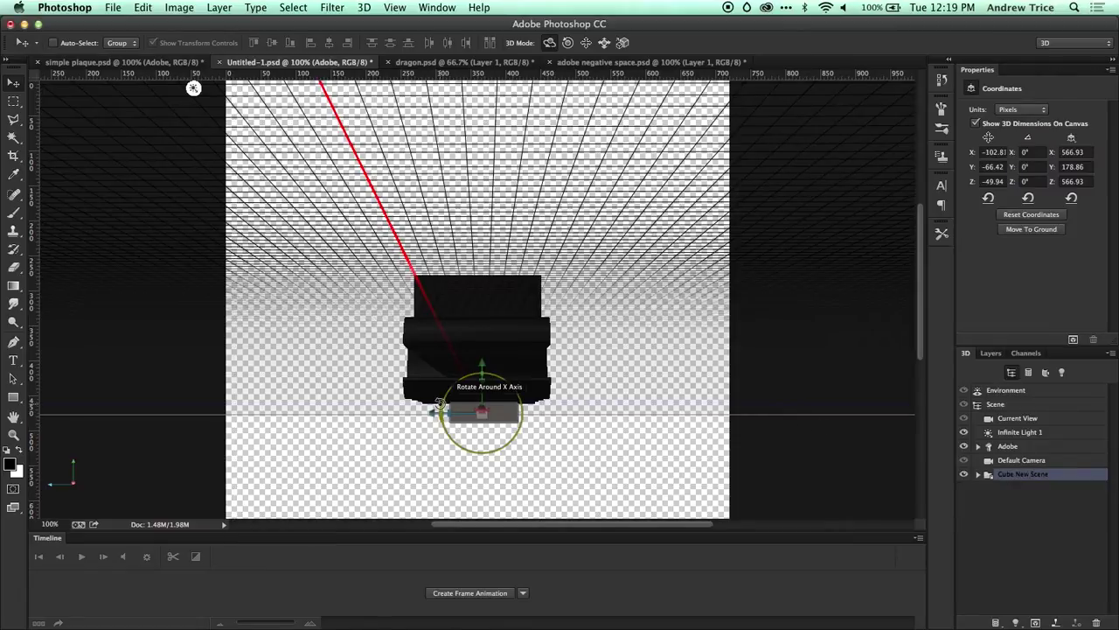
click(488, 413)
drag(488, 413, 187, 407)
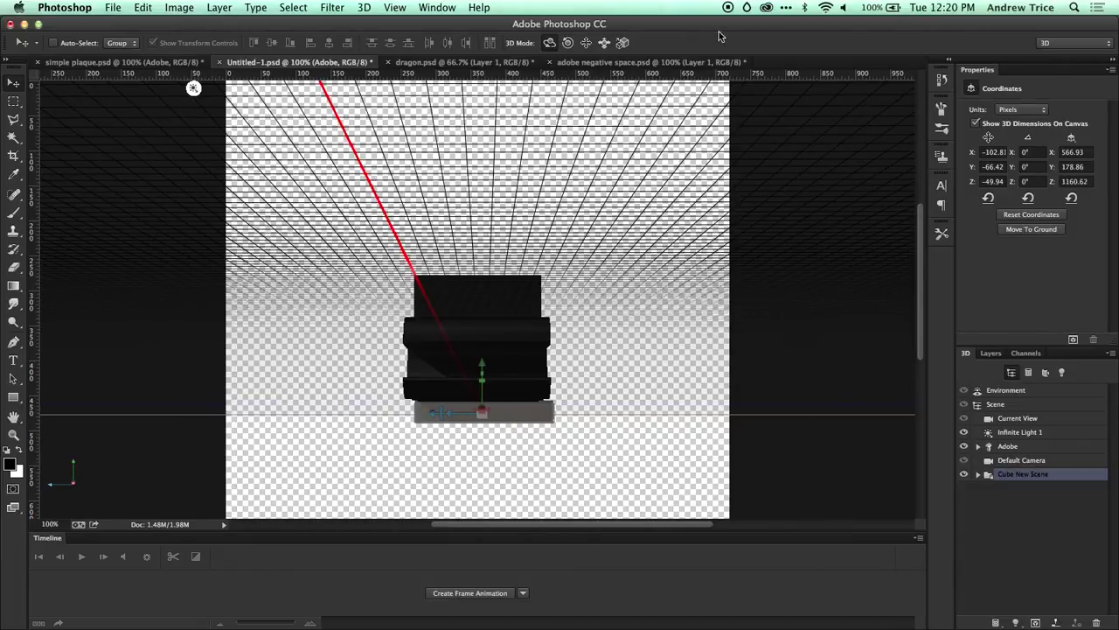
click(586, 42)
drag(647, 331, 636, 333)
drag(511, 399, 643, 398)
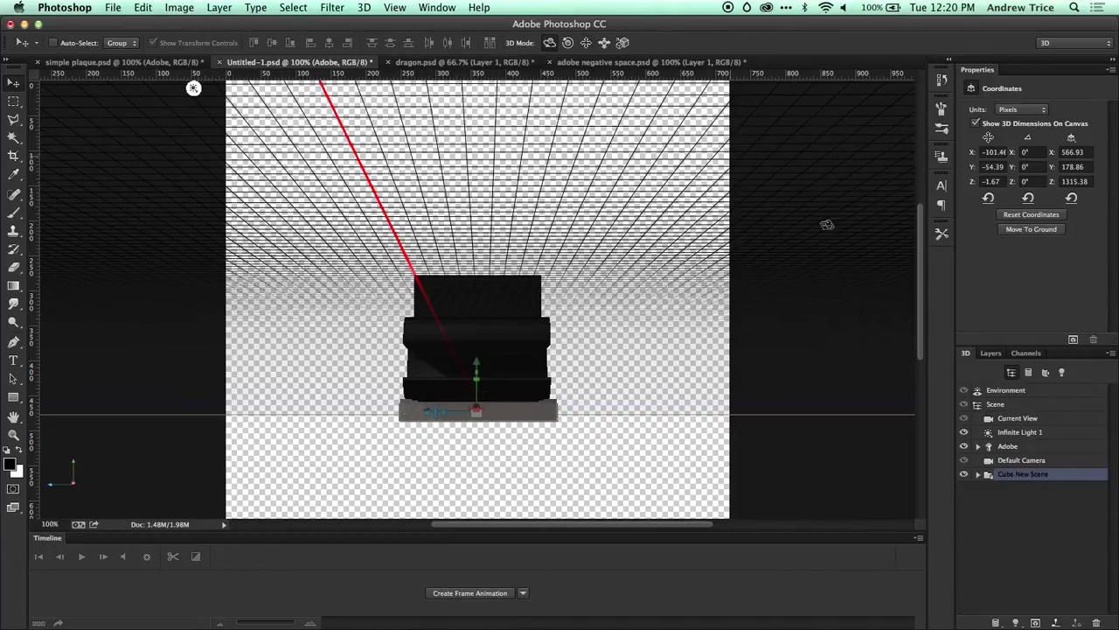
From the front, stretch the cube's width to about 3800 px and shift it along X to about -47 px to support the whole word.
click(1002, 404)
drag(642, 367, 920, 350)
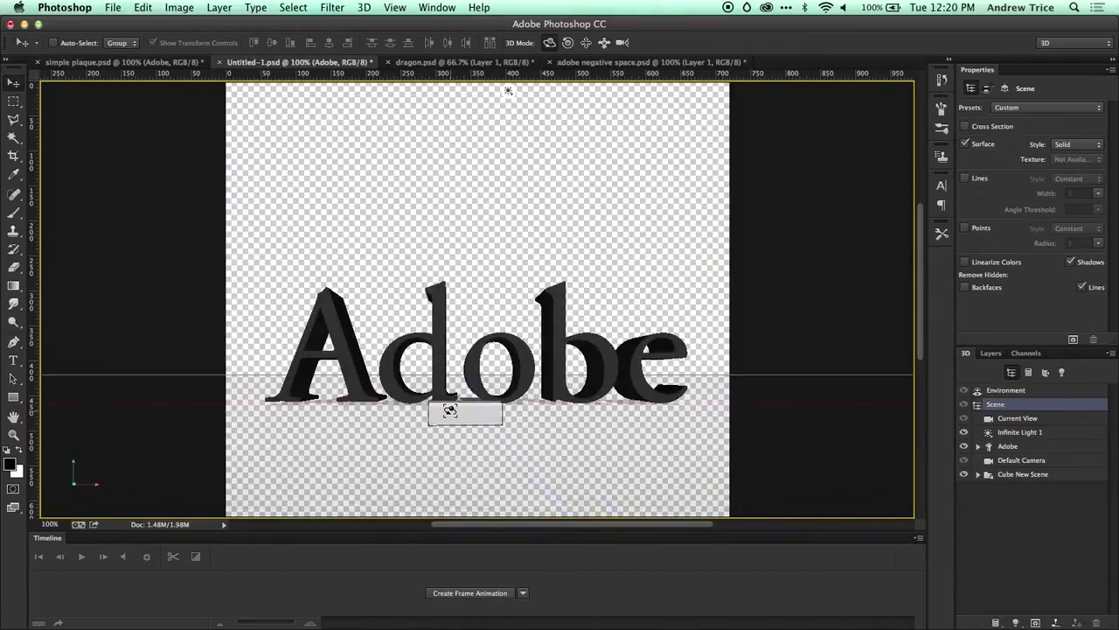
click(463, 411)
click(974, 401)
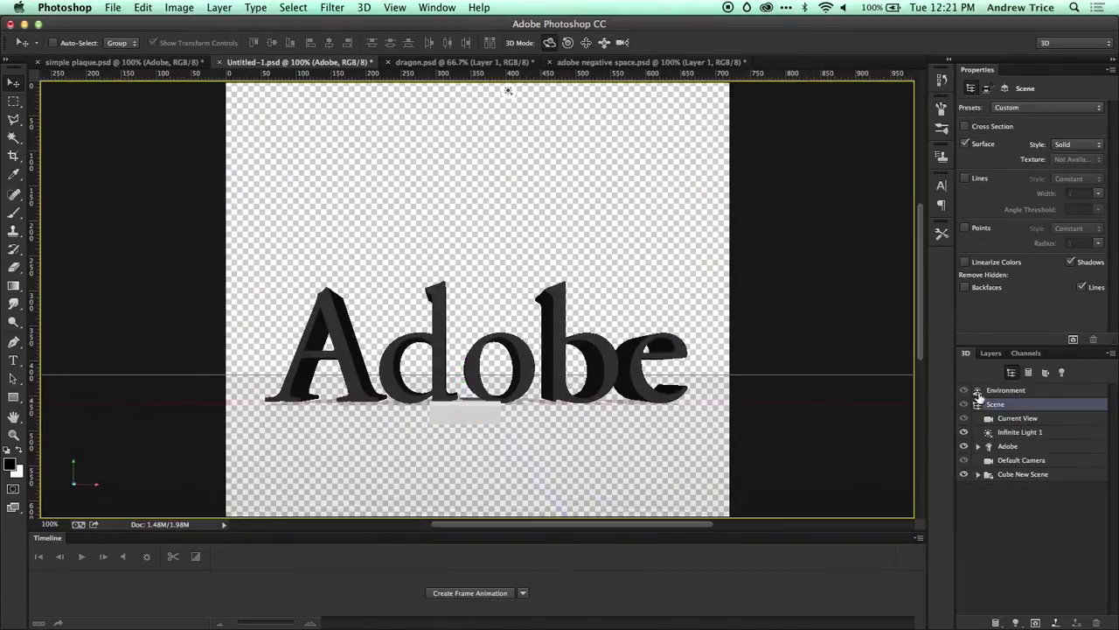
click(979, 473)
click(1026, 473)
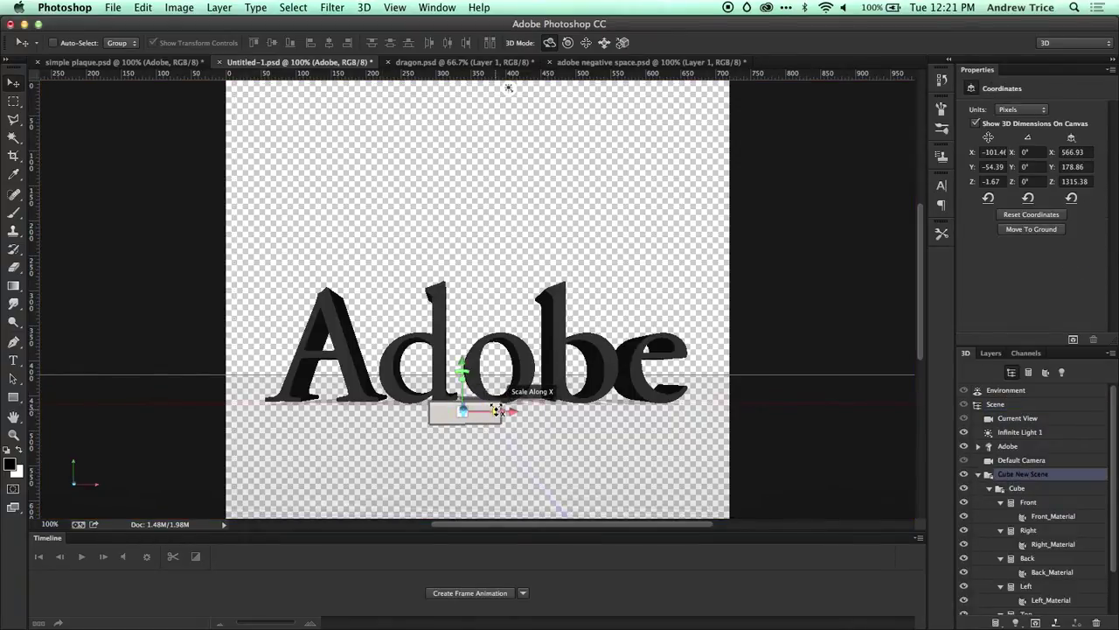
drag(498, 410, 712, 418)
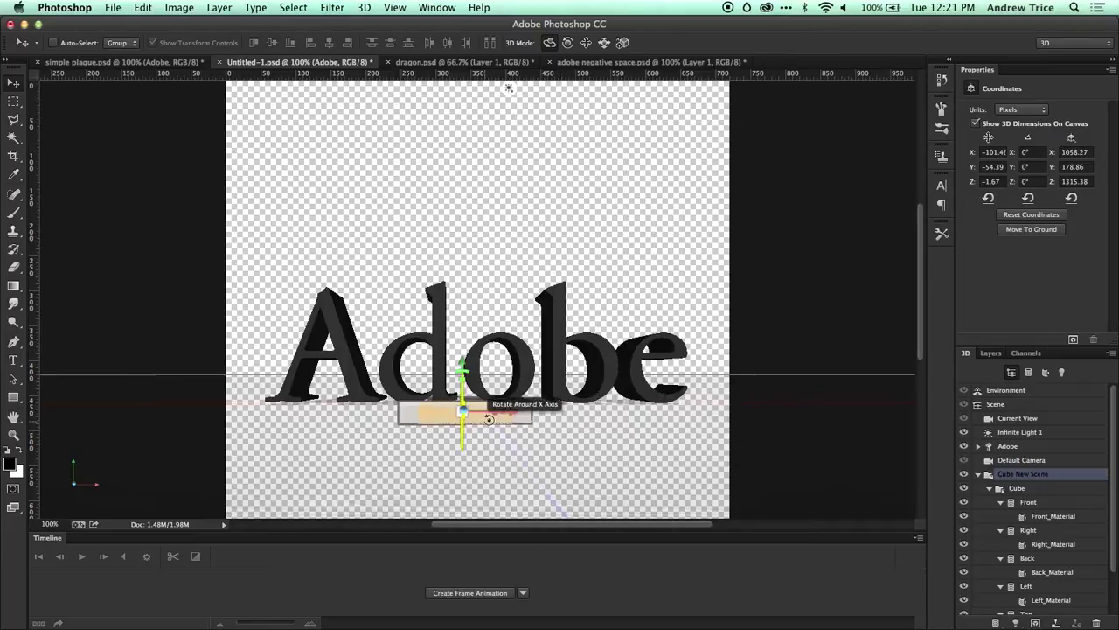
drag(496, 411, 761, 417)
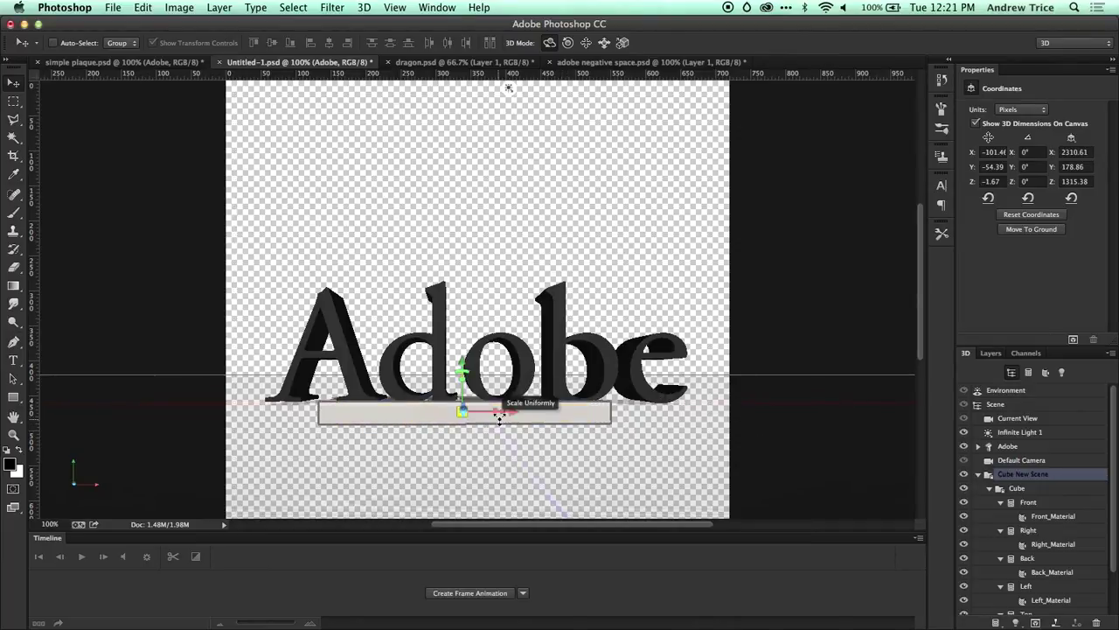
drag(496, 412, 610, 420)
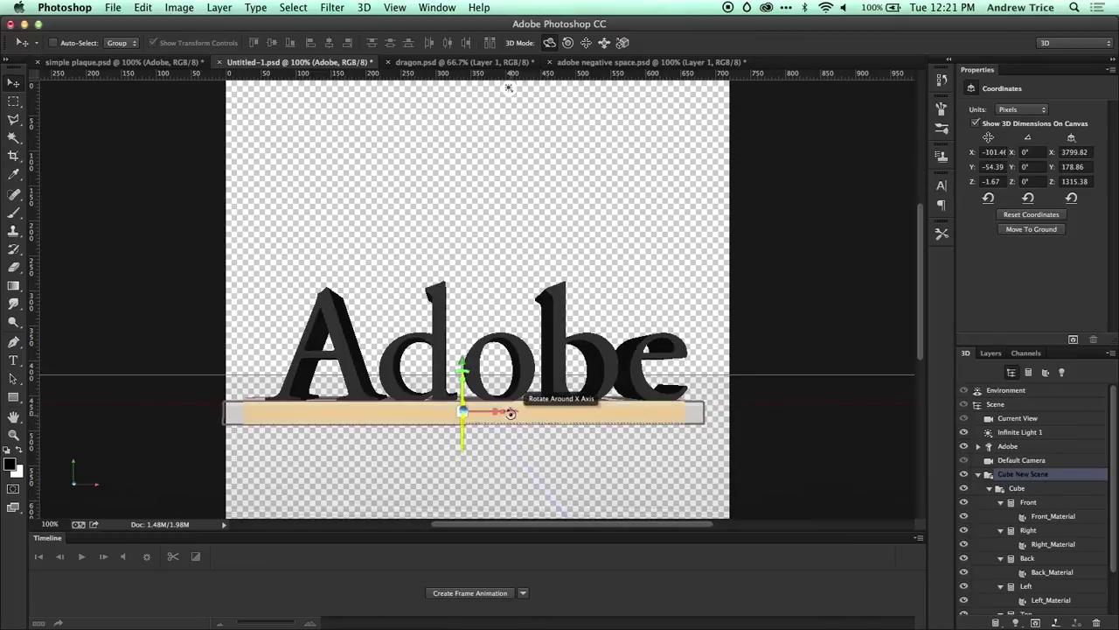
drag(512, 411, 518, 411)
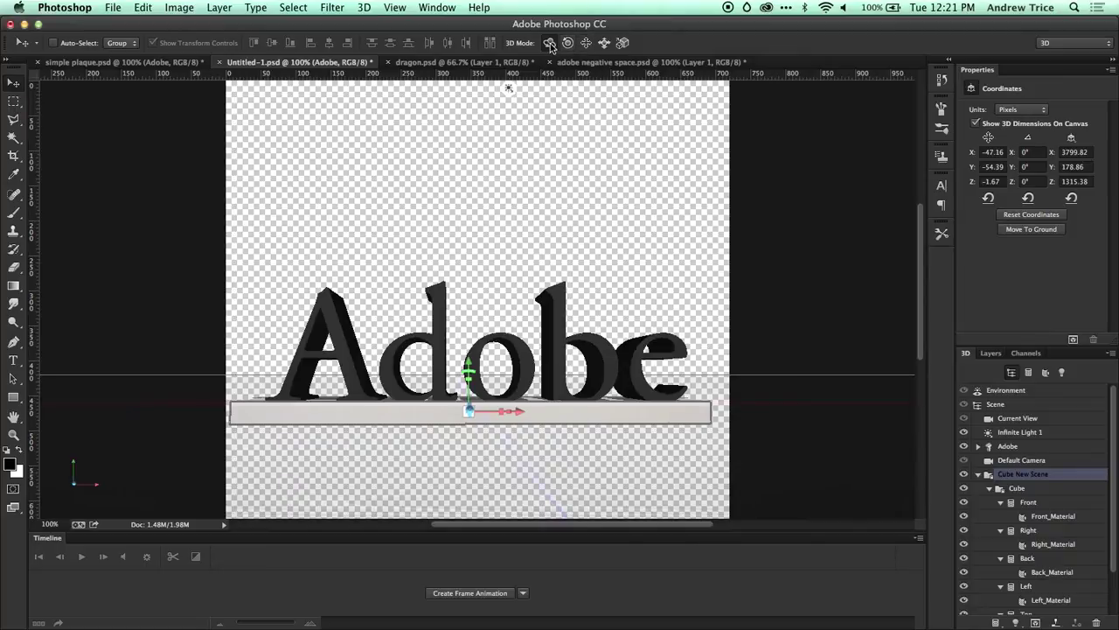
Show the scene's 3D print settings and set the print destination to Local.
click(1002, 406)
mouse_move(712, 254)
mouse_down()
mouse_move(603, 309)
mouse_move(360, 293)
mouse_move(714, 301)
mouse_move(719, 251)
mouse_up()
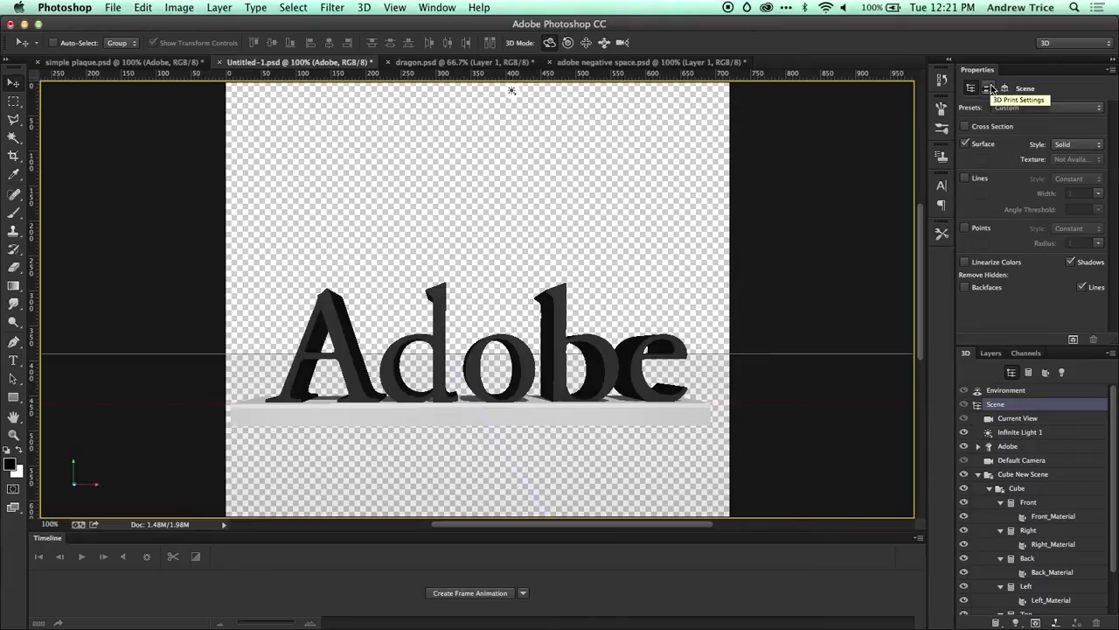
click(987, 88)
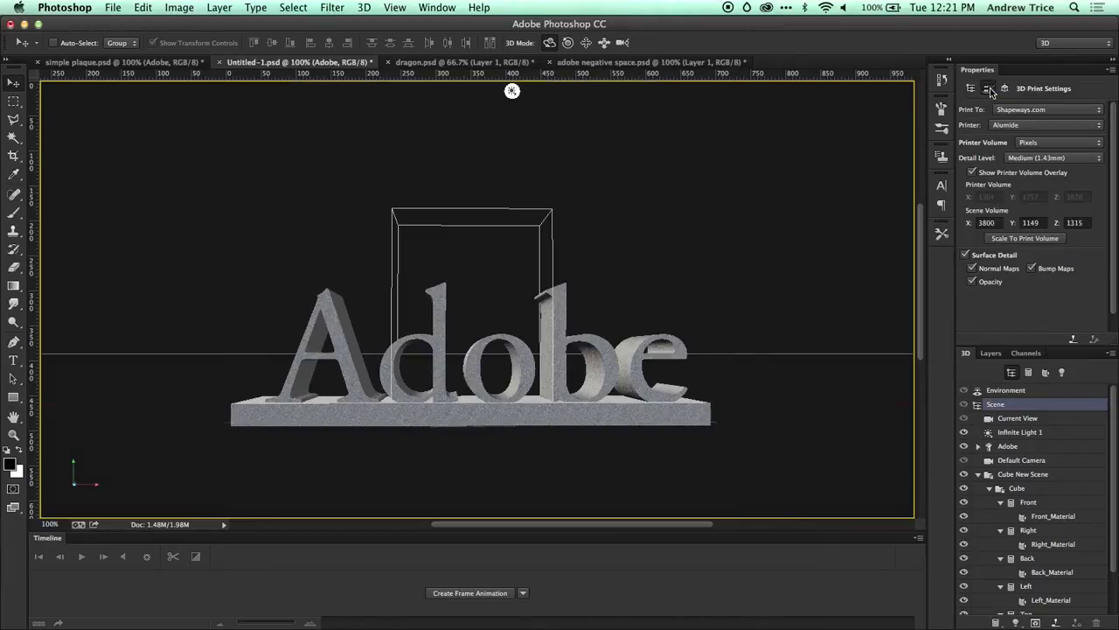
click(1034, 111)
click(1032, 102)
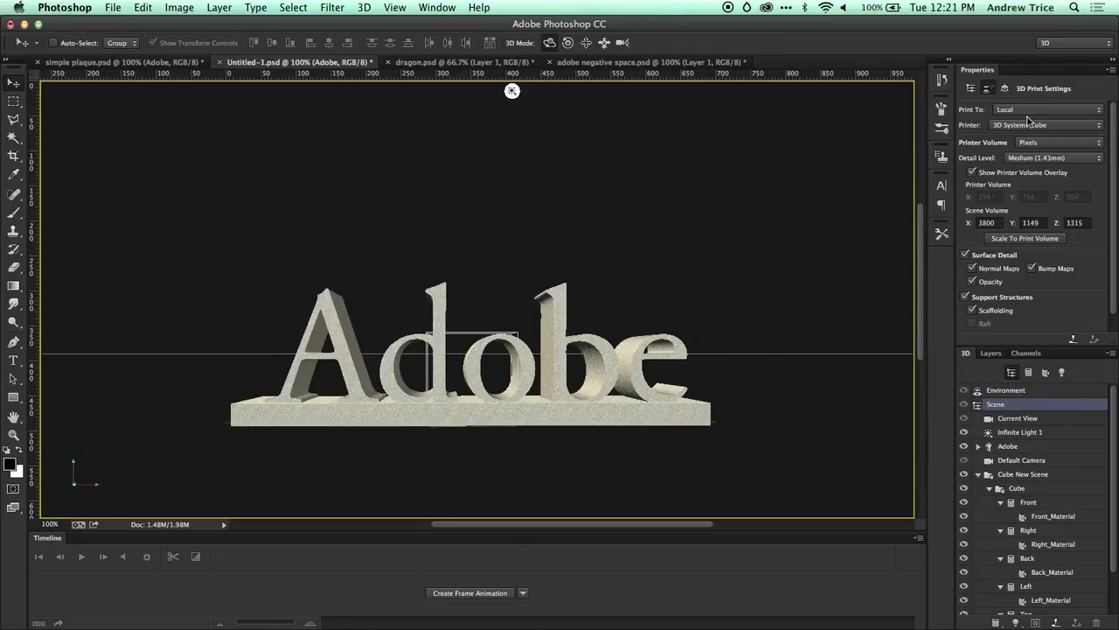
click(1026, 111)
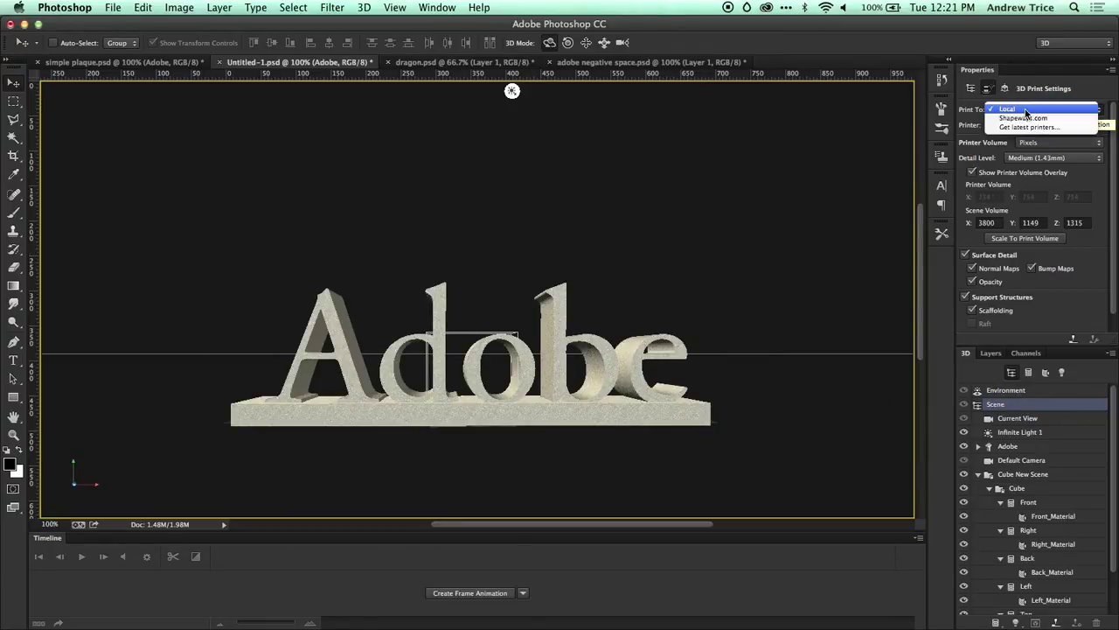
click(1026, 109)
Review the available local printers, including Export STL, and set the print destination to Shapeways.com.
click(1041, 125)
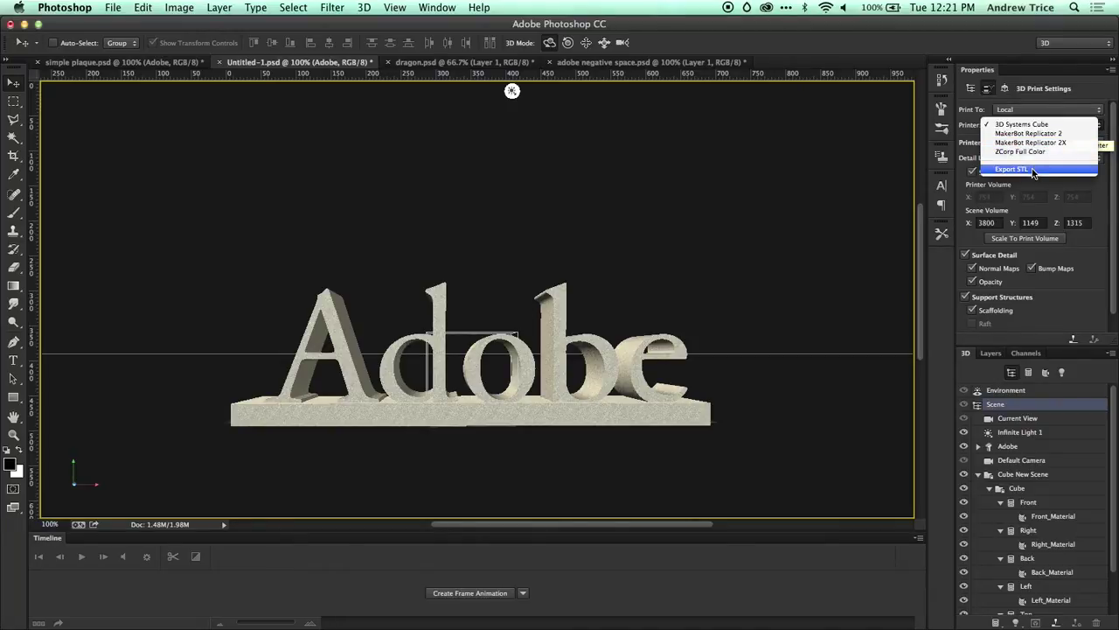
click(1046, 96)
click(1014, 111)
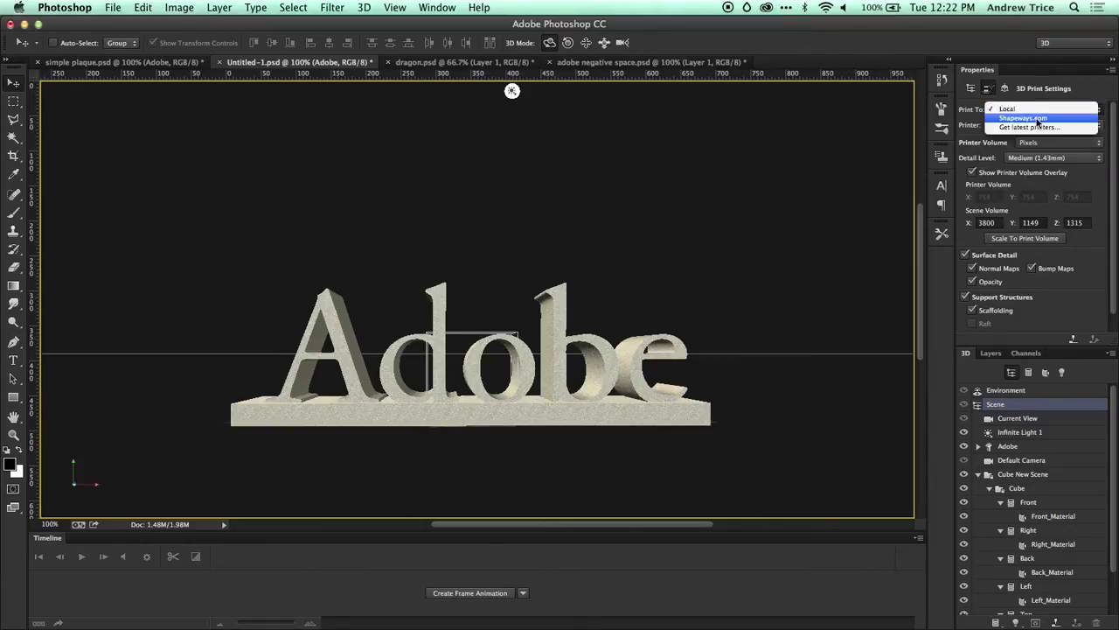
click(1049, 119)
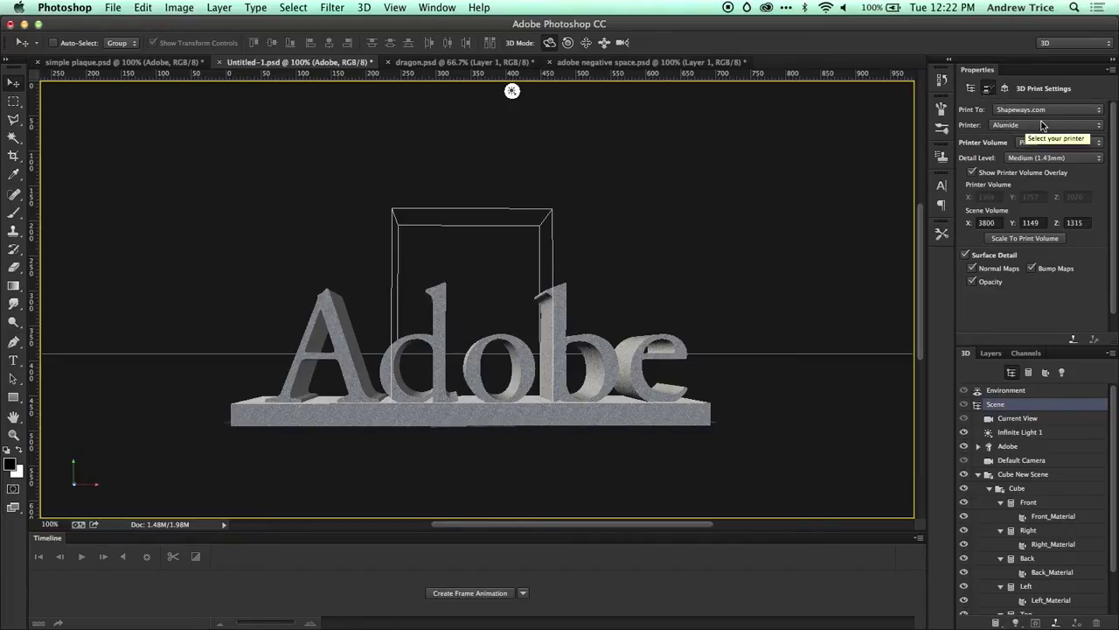
Set the plaque's Shapeways print material to Transparent Detail.
drag(645, 252, 616, 295)
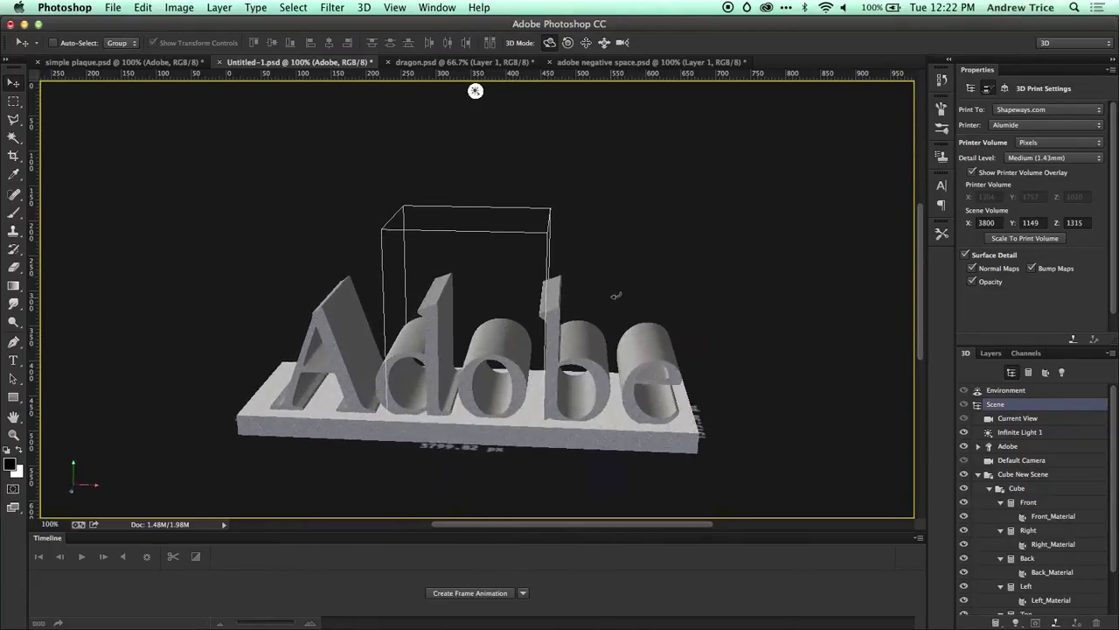
click(1031, 127)
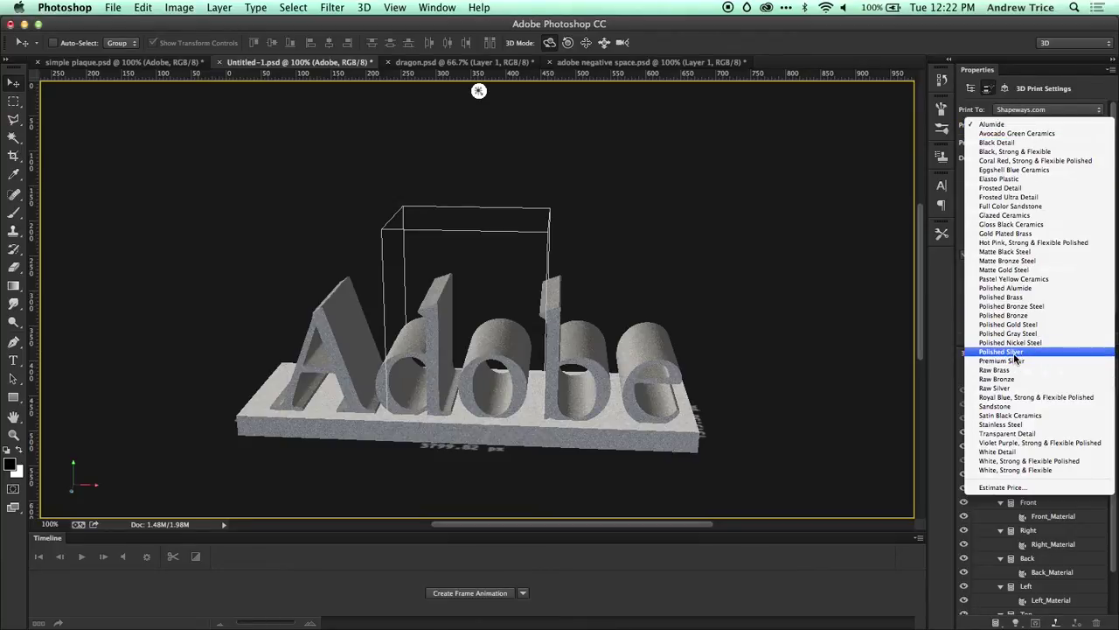
click(1014, 437)
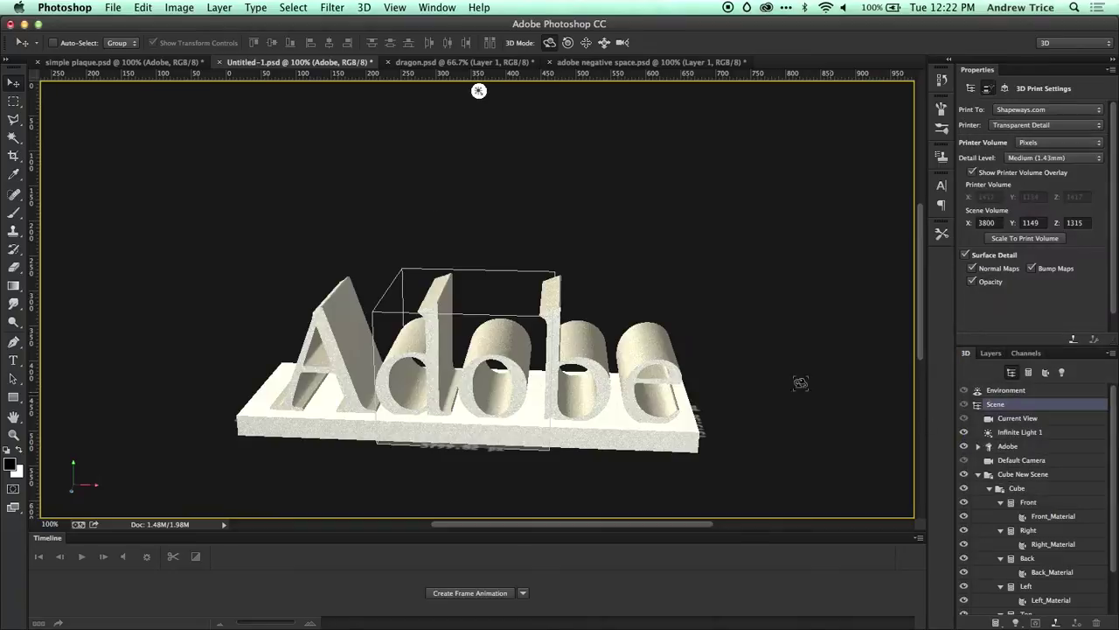
Set the print material to Coral Red, Strong & Flexible Polished and scale the scene to the print volume.
click(1060, 121)
mouse_move(1023, 8)
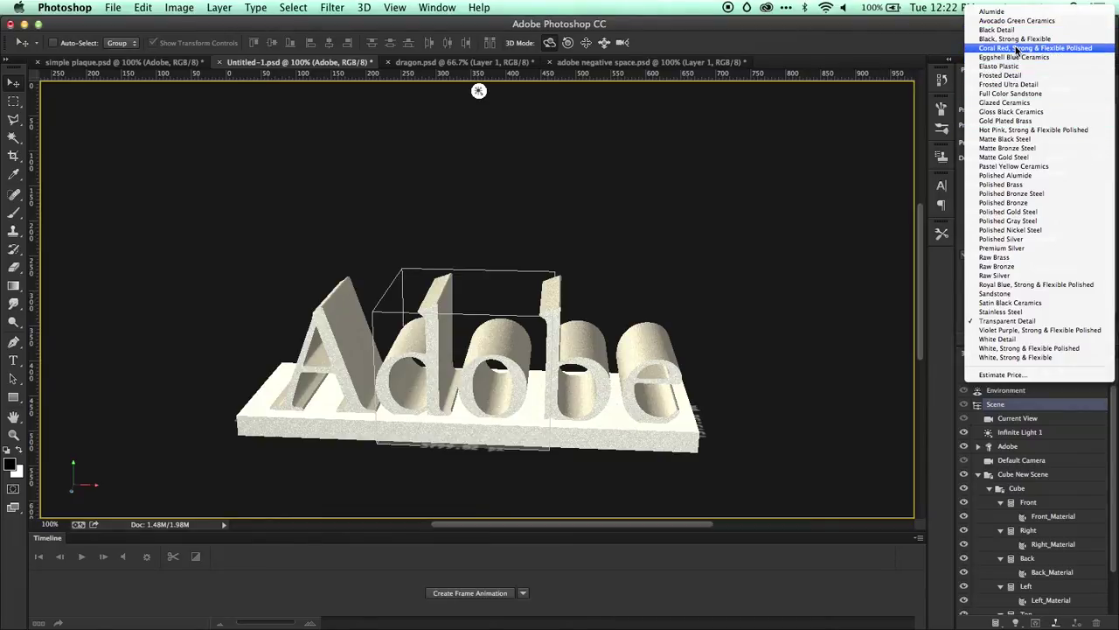
click(1017, 48)
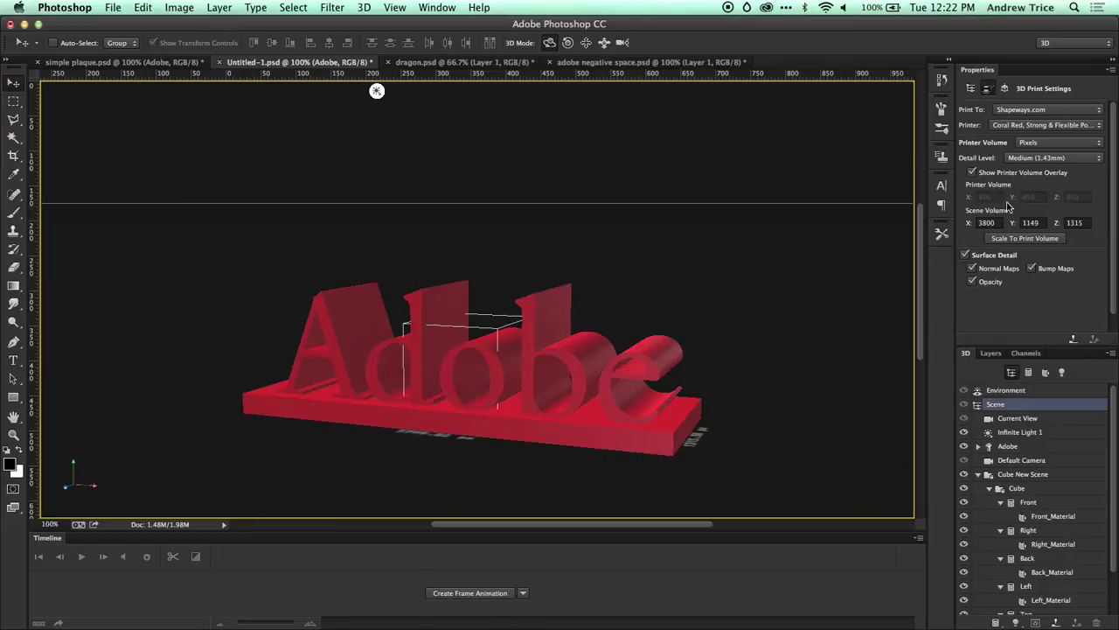
click(1013, 238)
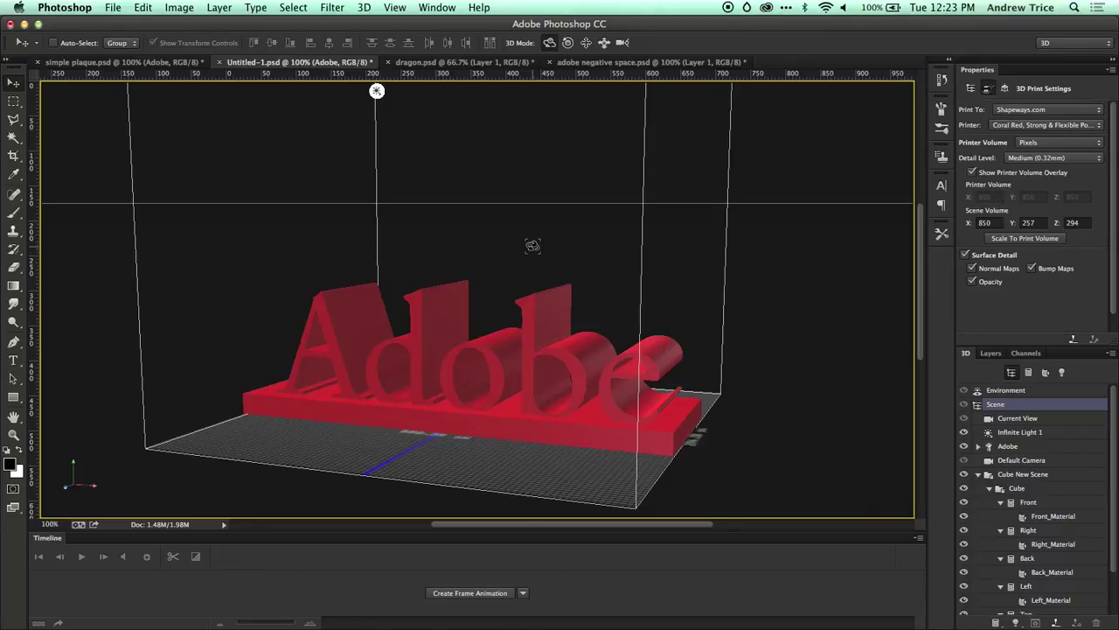
Start the 3D print of the plaque and inspect its print preview from several angles.
click(365, 7)
click(384, 455)
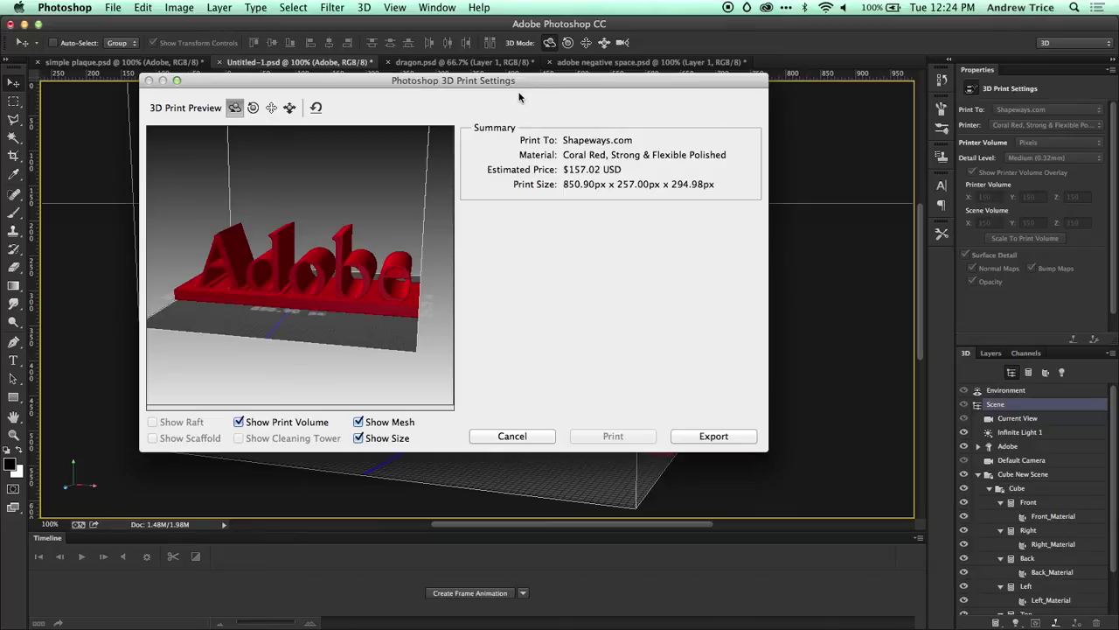
mouse_move(337, 253)
mouse_down()
mouse_move(380, 243)
mouse_move(322, 309)
mouse_move(363, 337)
mouse_move(301, 280)
mouse_move(325, 254)
mouse_up()
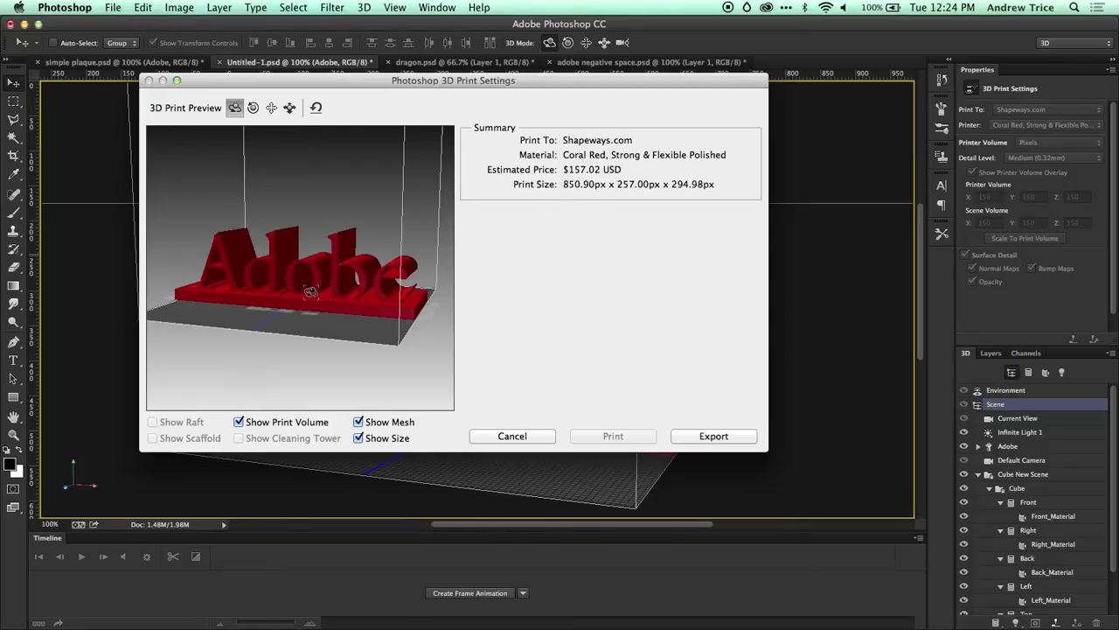
mouse_move(334, 275)
mouse_down()
mouse_move(292, 276)
mouse_move(294, 293)
mouse_move(353, 267)
mouse_up()
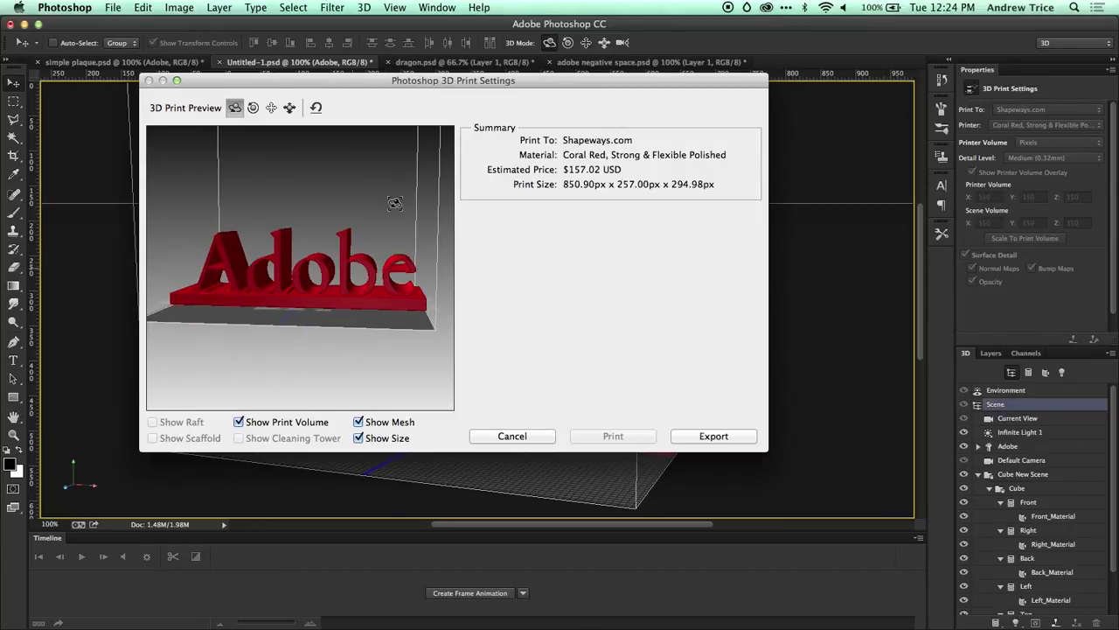
Export the print file as "extruded text" into the 3d print folder on the Desktop.
click(706, 437)
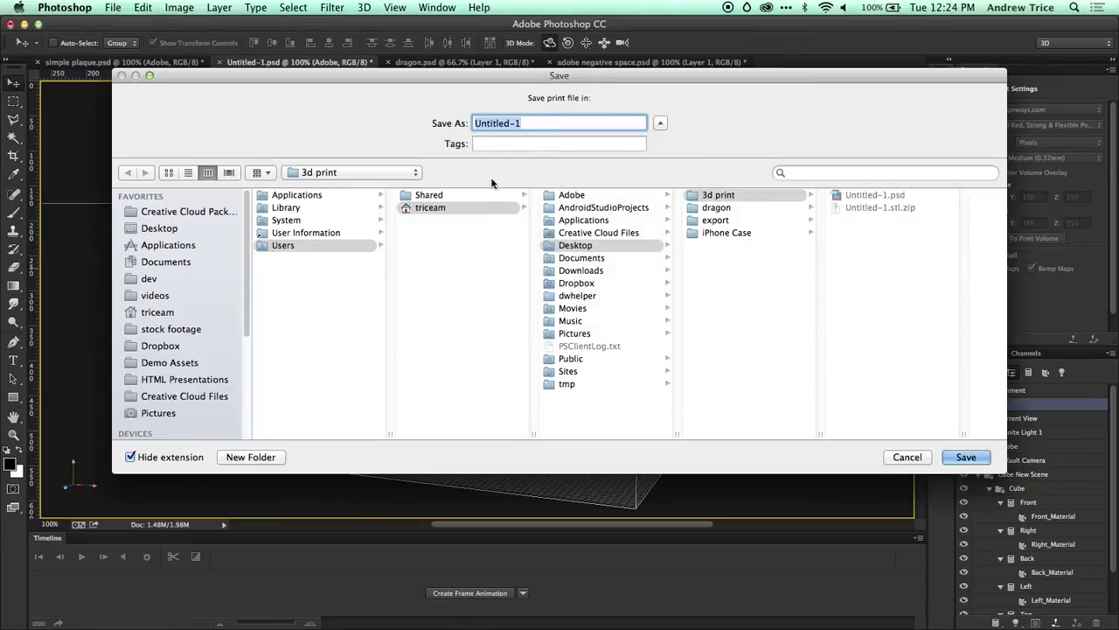
click(150, 229)
click(278, 195)
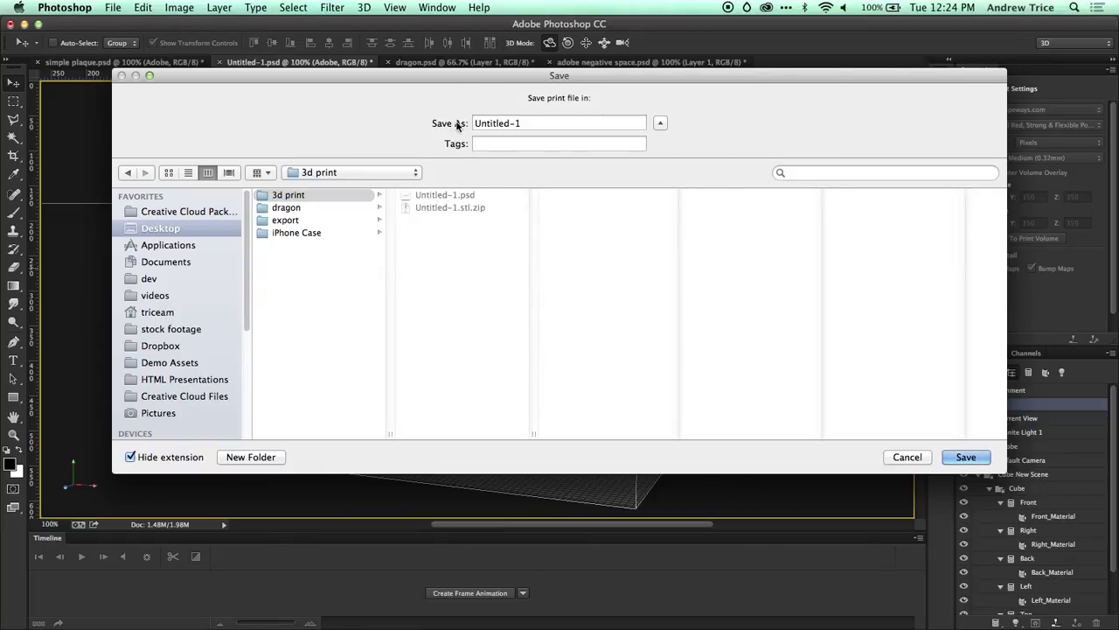
triple_click(529, 122)
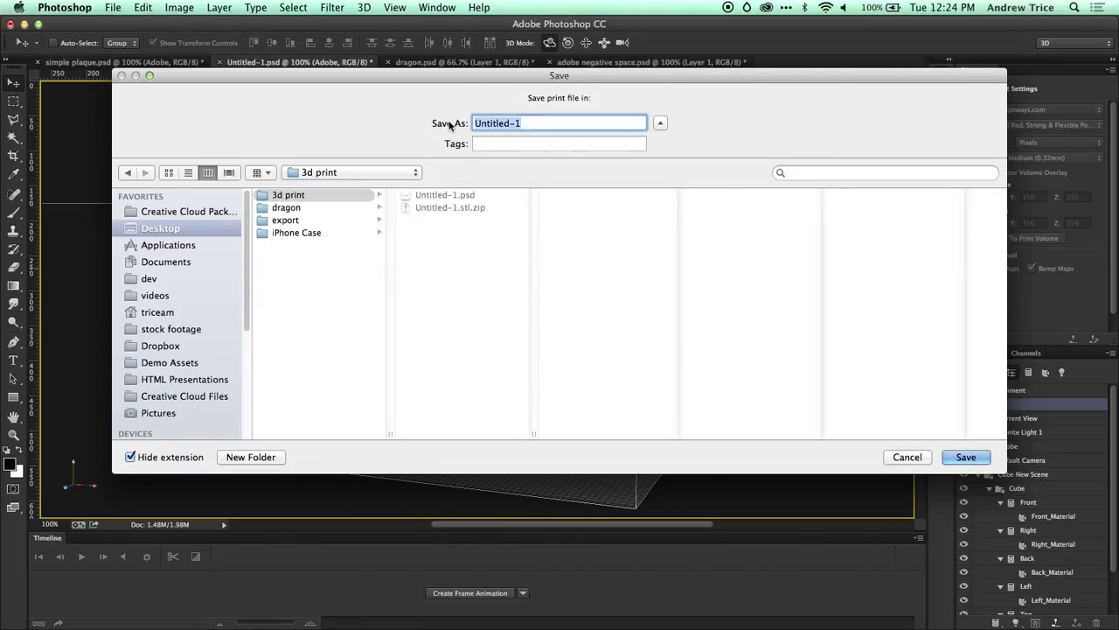
text(extrd)
key(BackSpace)
text(uded text)
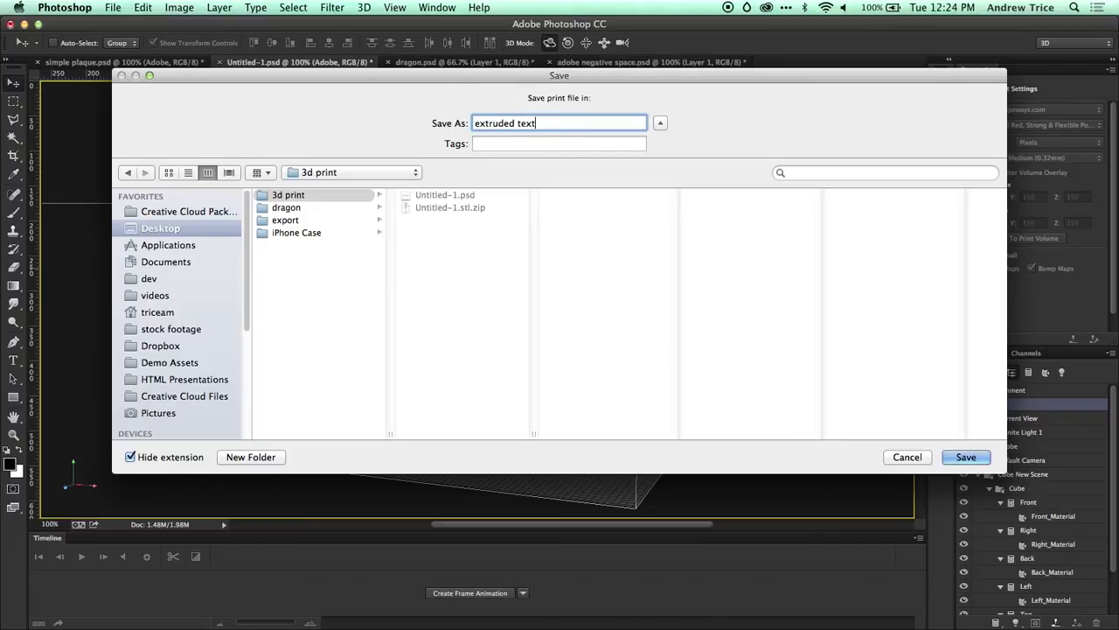
click(966, 457)
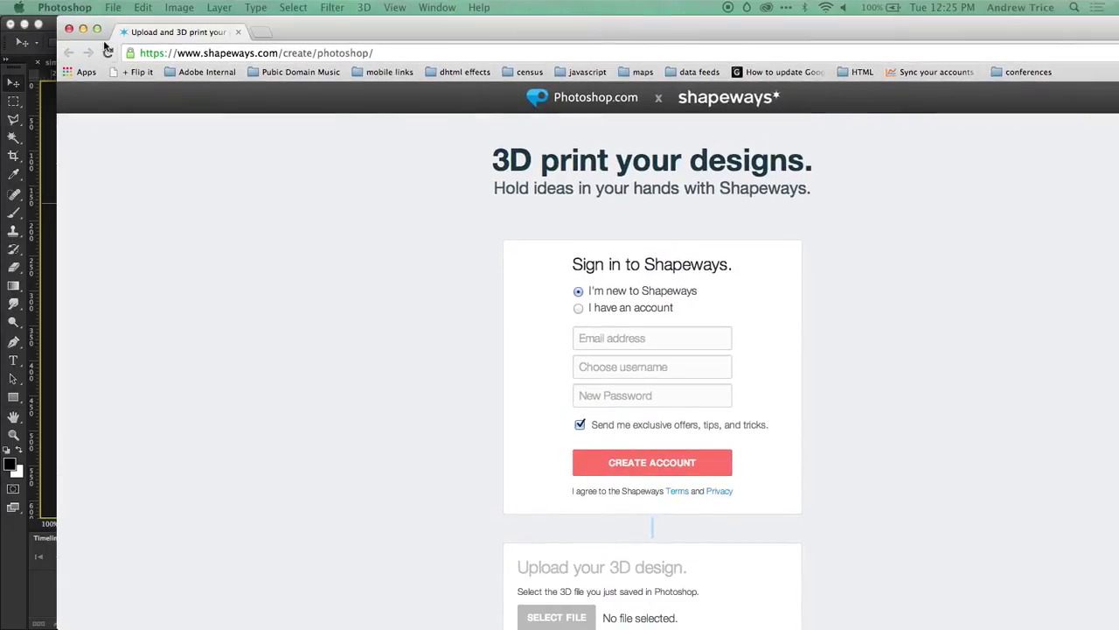
Enlarge the browser window and look over the Shapeways sign-in and 3D design upload page.
click(97, 29)
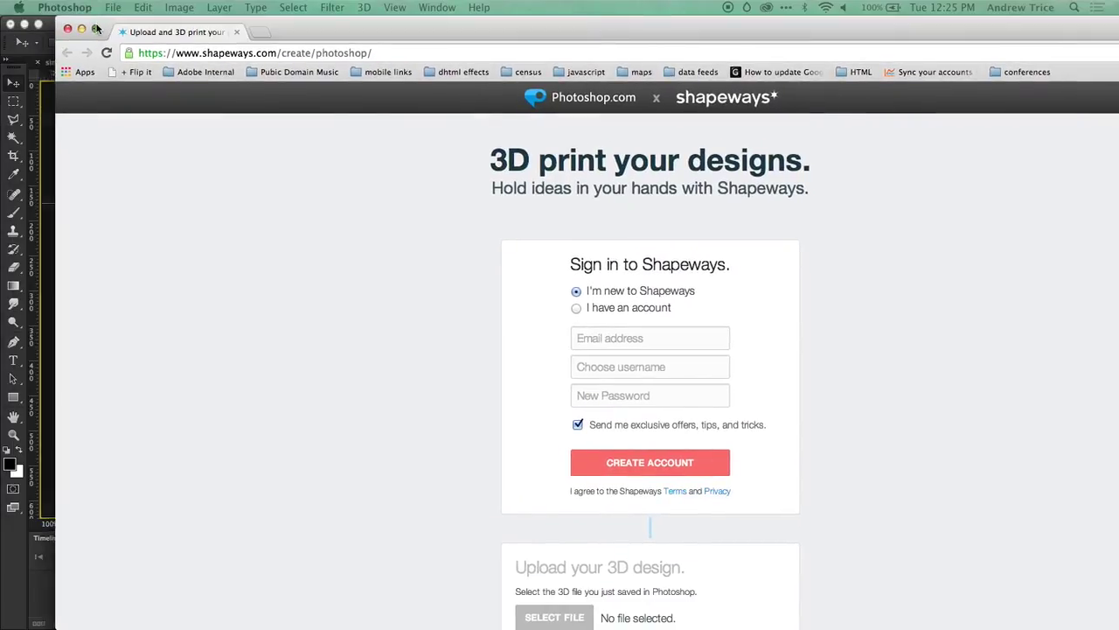
scroll(425, 471, down, 3)
scroll(386, 441, up, 3)
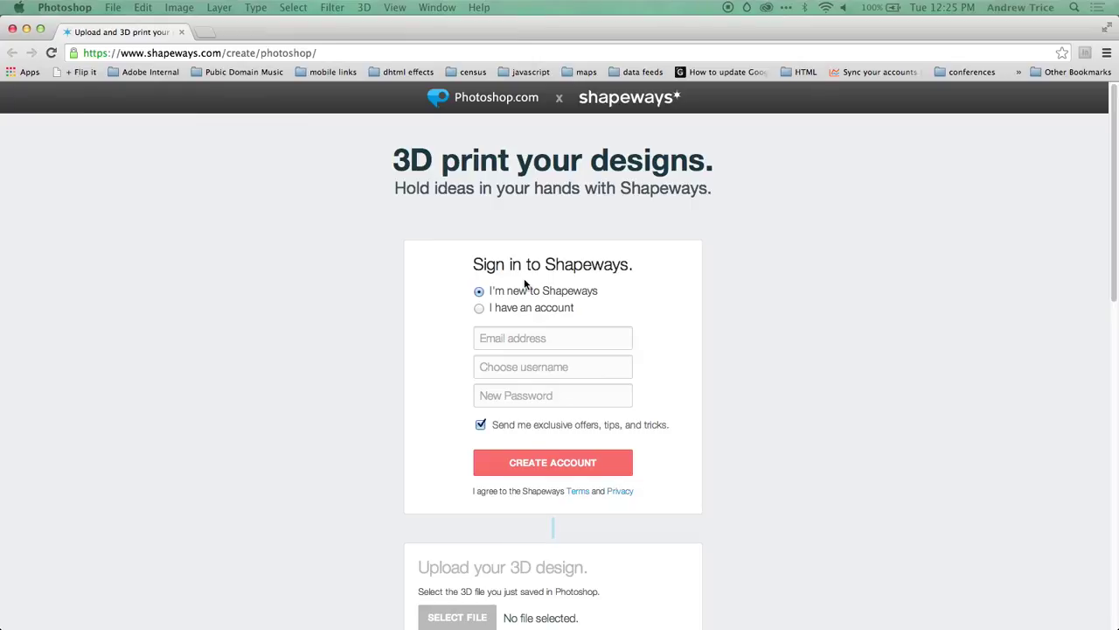
scroll(411, 437, down, 2)
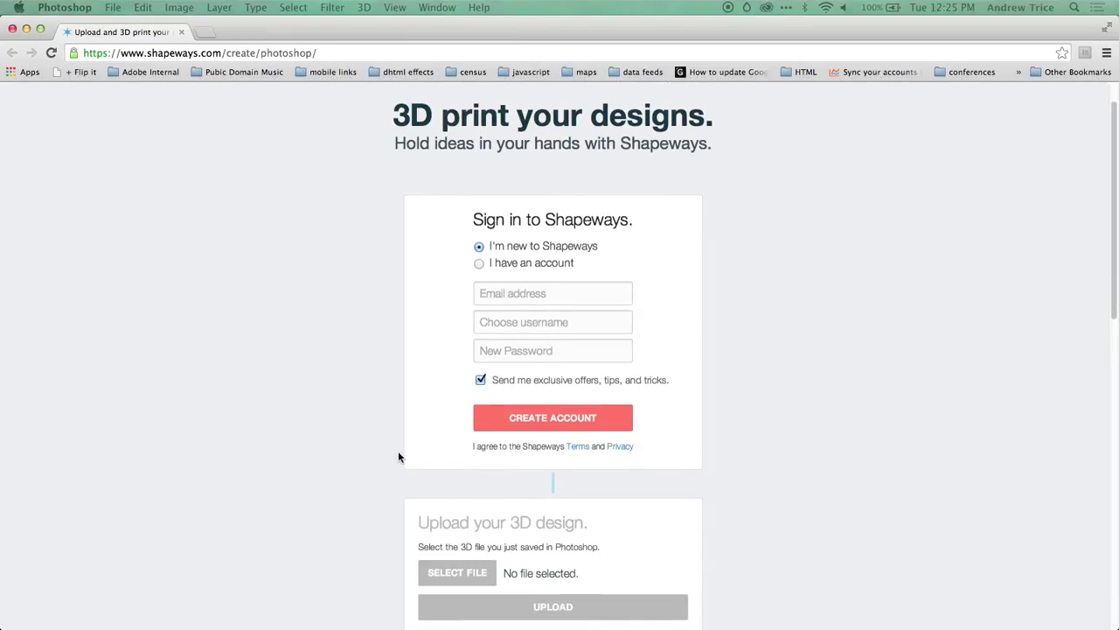
scroll(450, 491, down, 4)
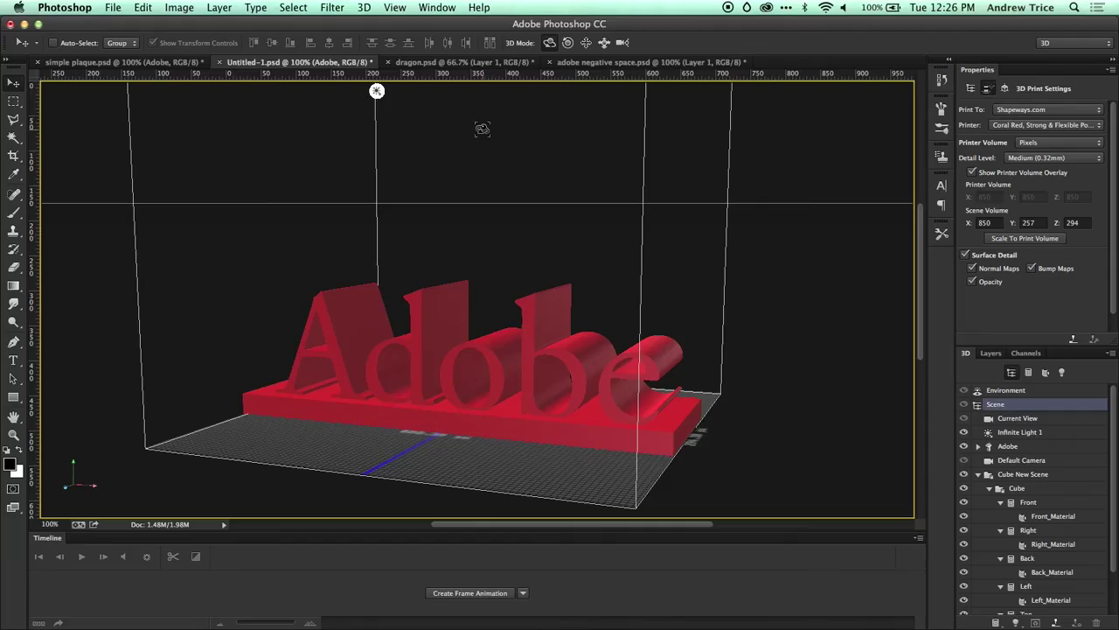
Switch to dragon.psd and examine the dragon model from several angles at 100% zoom.
click(474, 64)
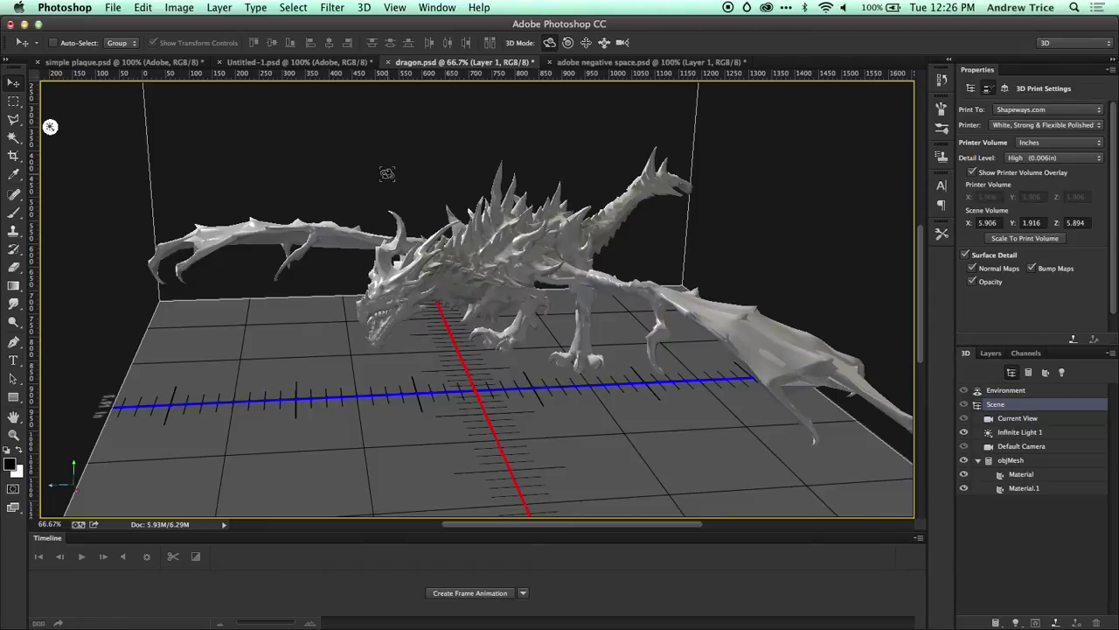
drag(390, 189, 320, 197)
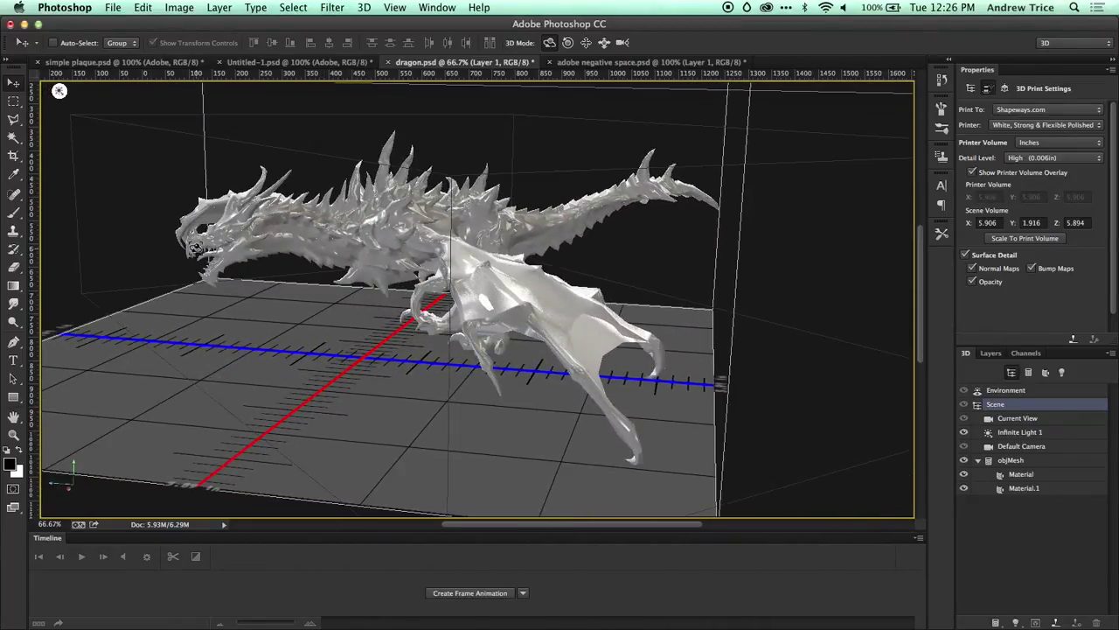
key(super+1)
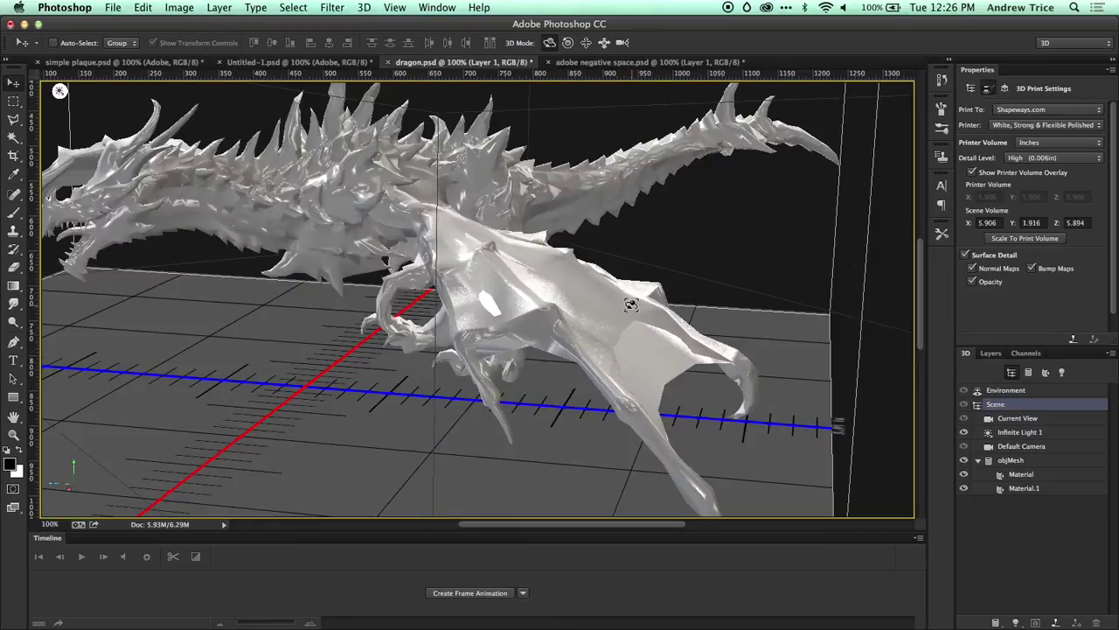
drag(210, 118, 275, 119)
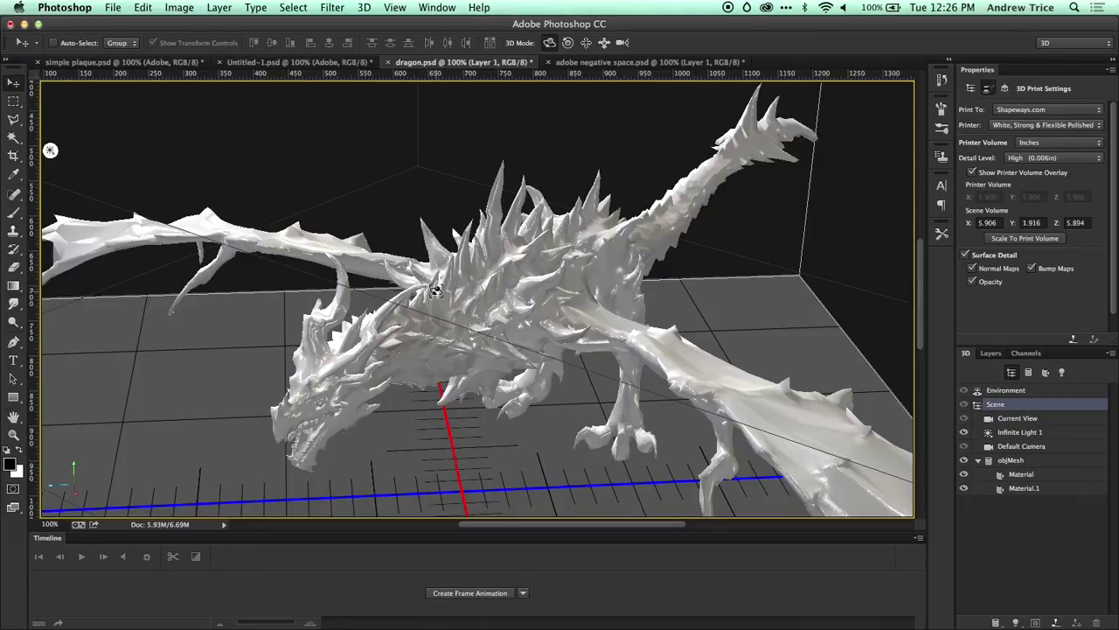
Keep White, Strong & Flexible Polished as the dragon's print material and start its 3D print.
click(1034, 125)
click(1033, 127)
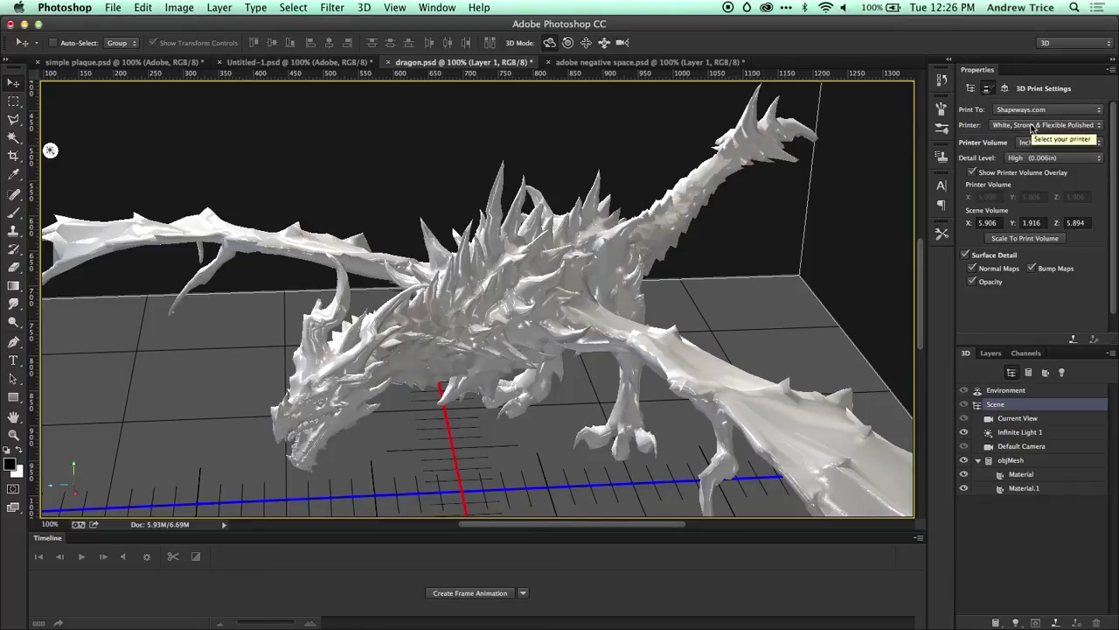
click(364, 8)
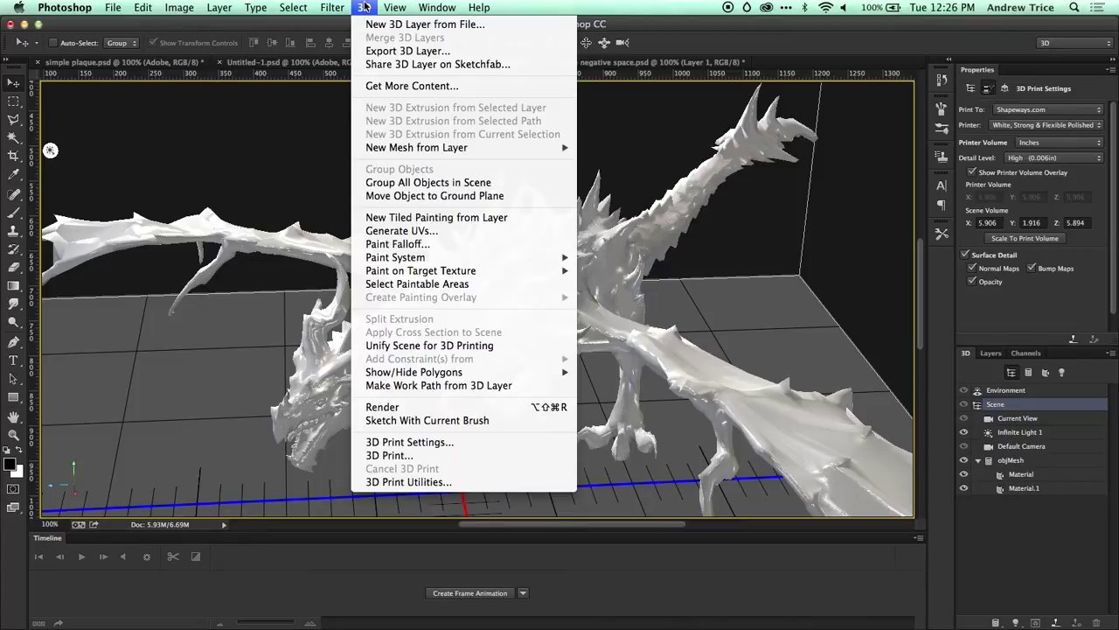
click(433, 456)
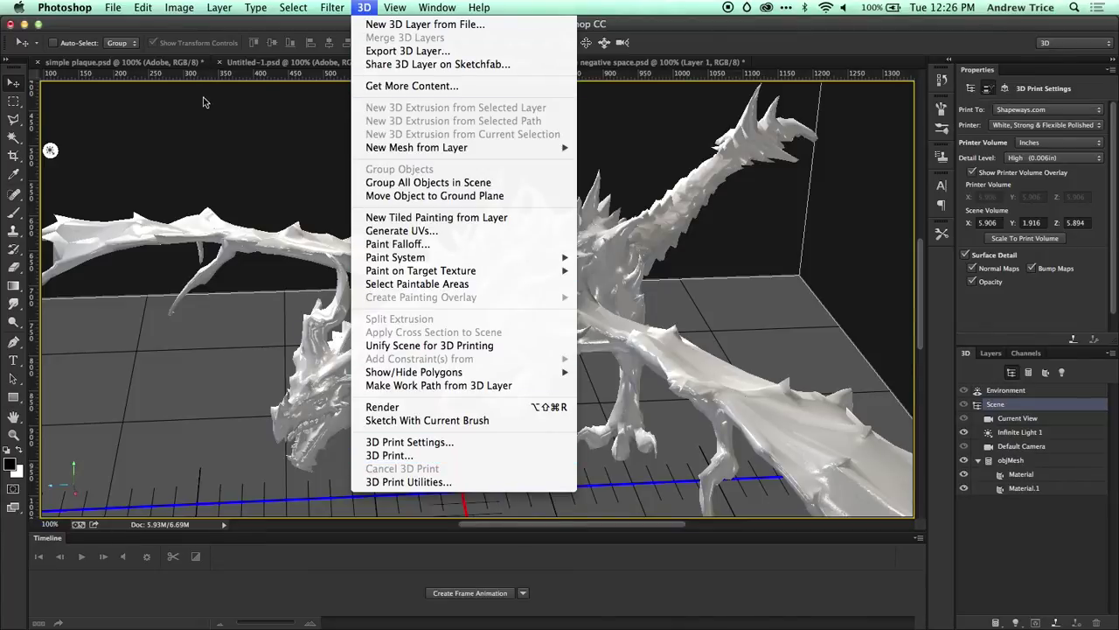